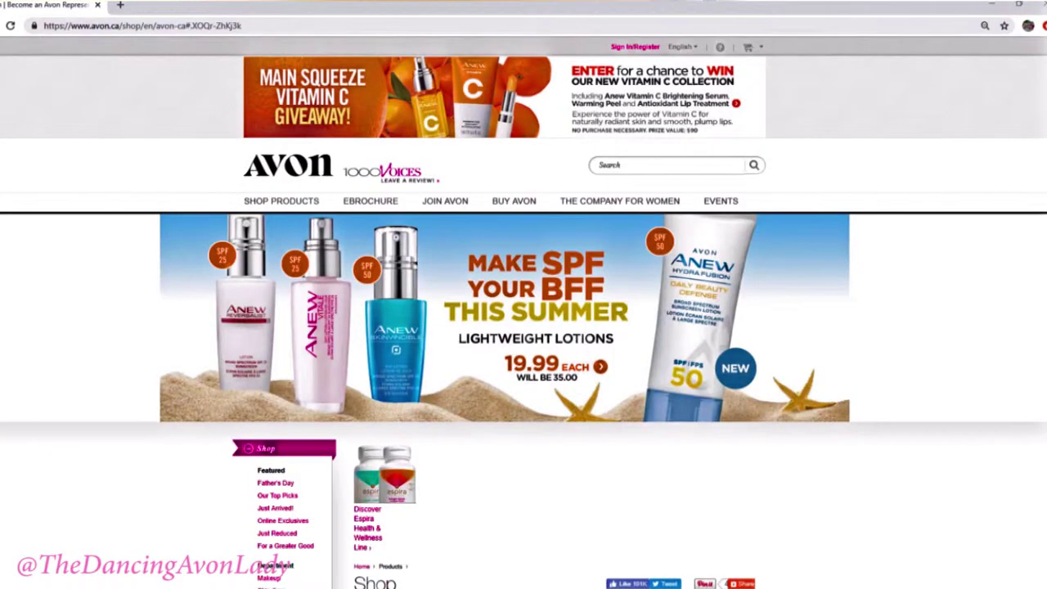
left_click(206, 26)
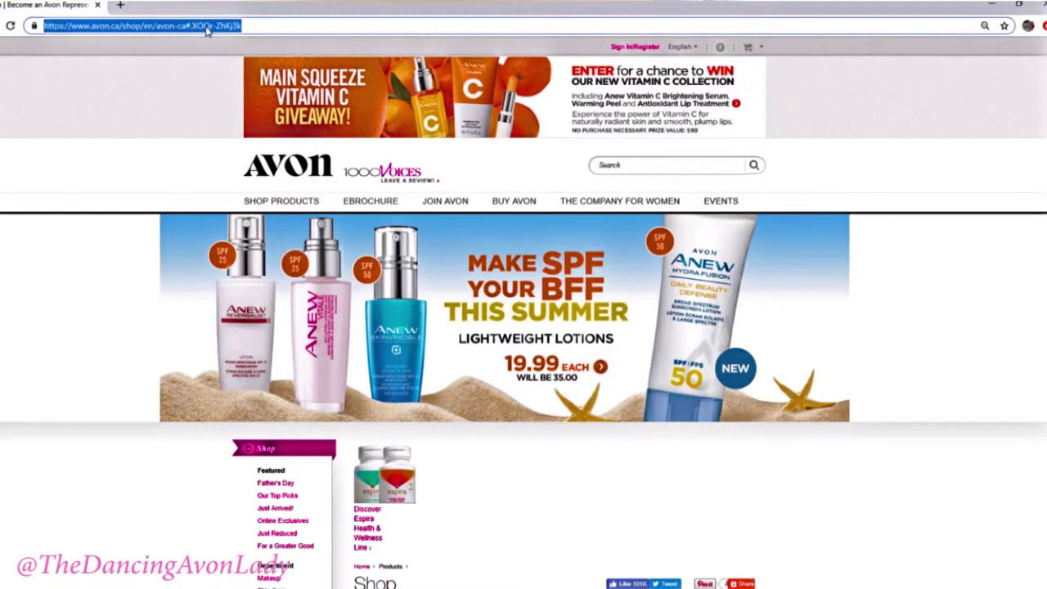
type("www.avon")
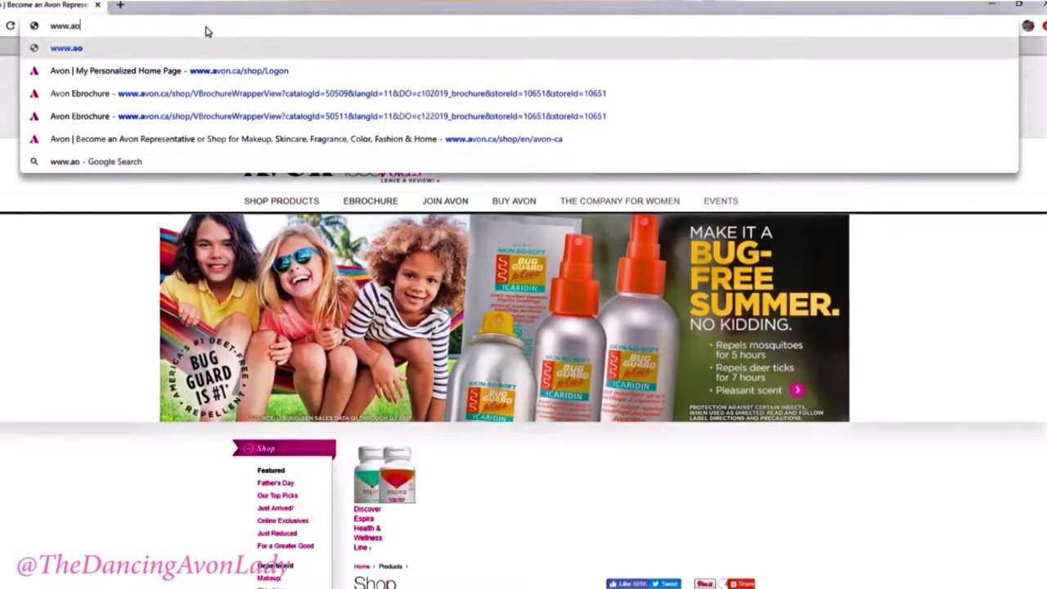
key("Return")
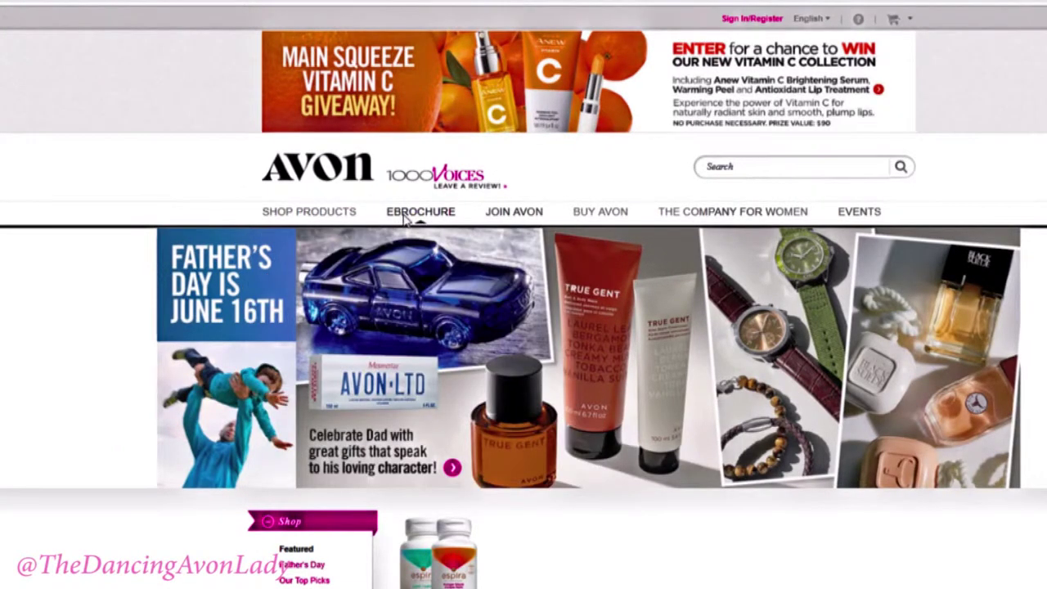
left_click(405, 215)
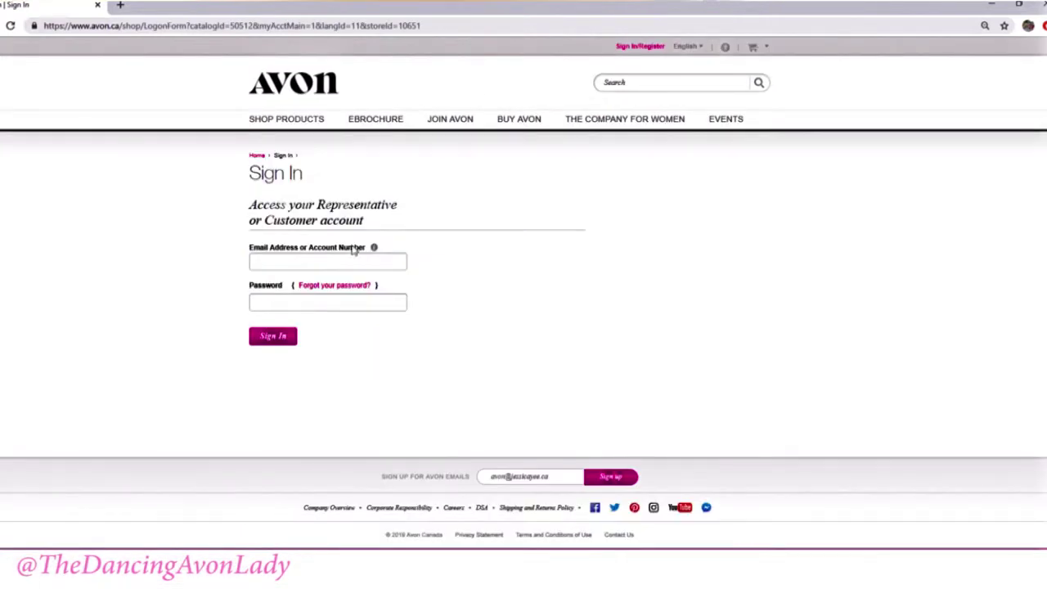
Step: Sign in with the saved representative login, dismiss the Campaign 12 popup, and open Products > SHOP eBrochures
left_click(353, 260)
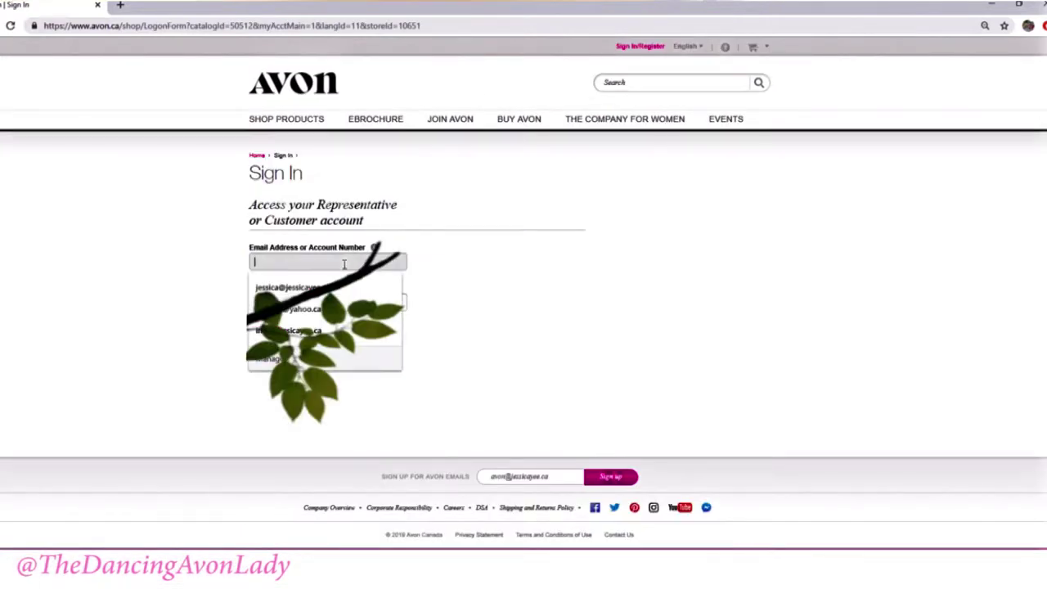
left_click(294, 292)
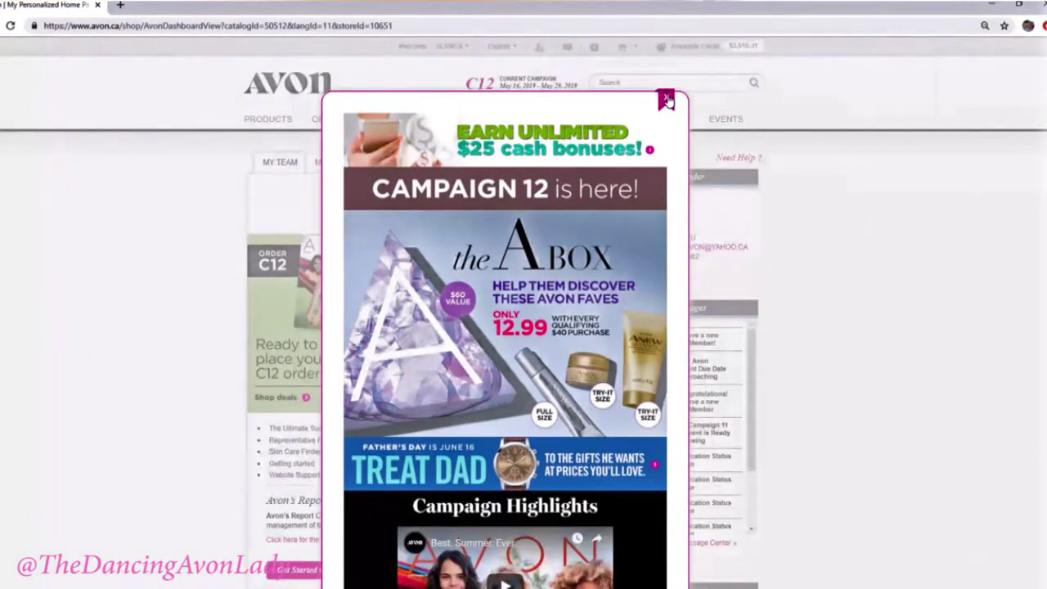
left_click(668, 100)
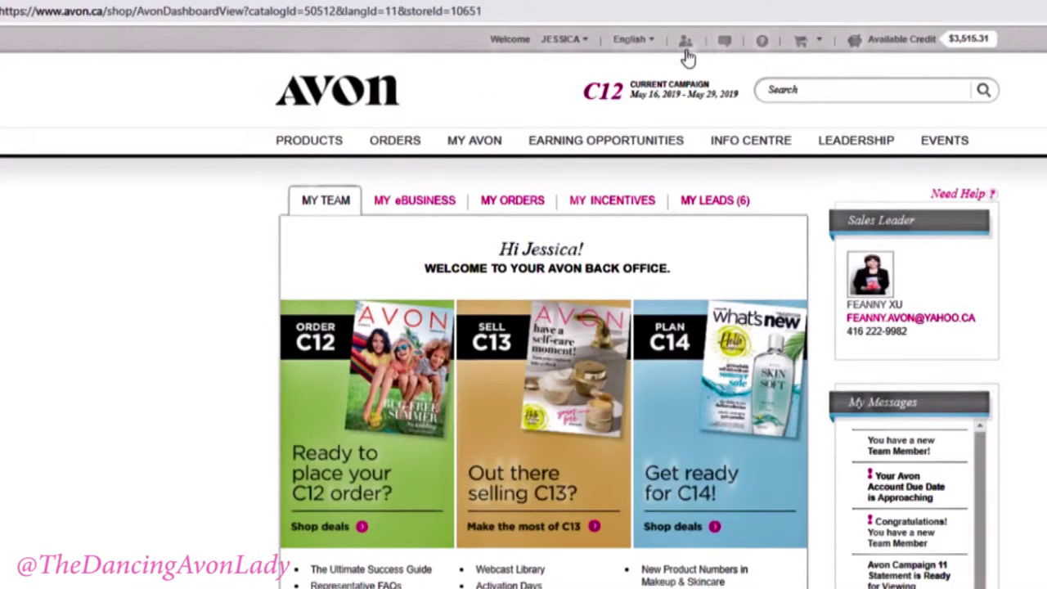
mouse_move(324, 152)
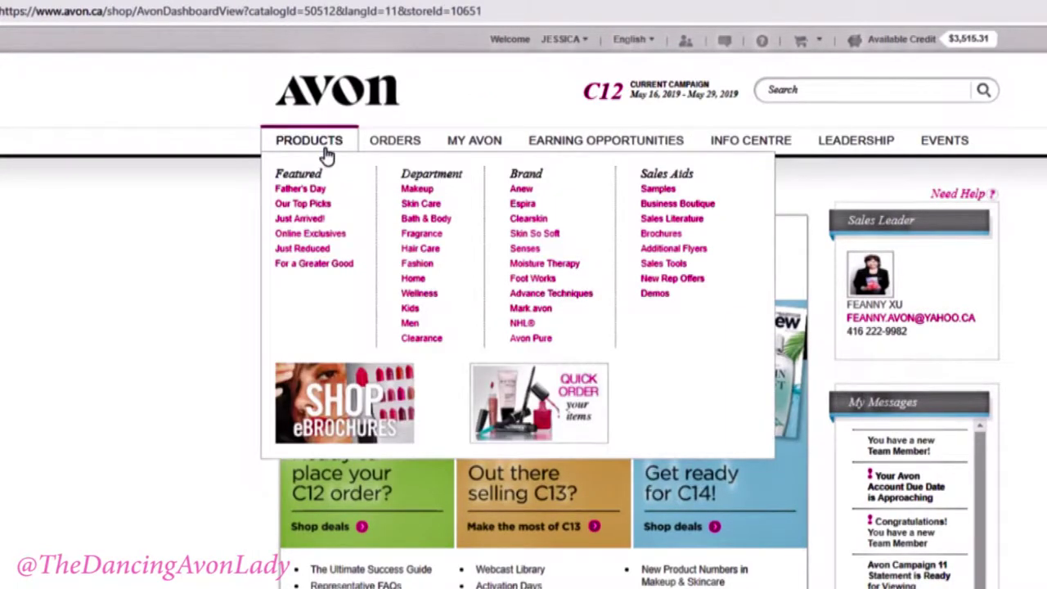
left_click(327, 395)
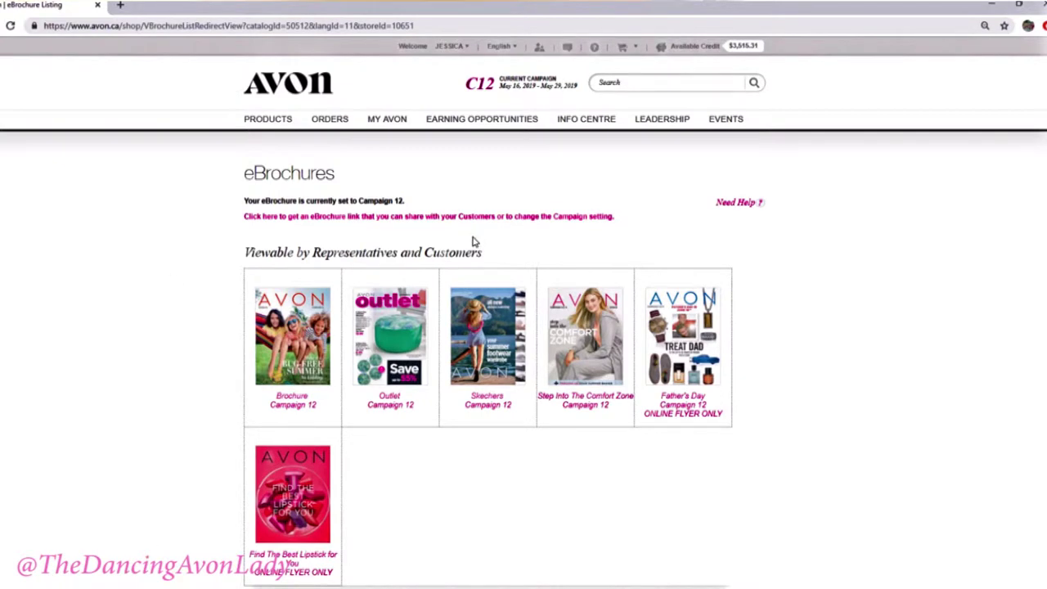
scroll(473, 242, "down", 3)
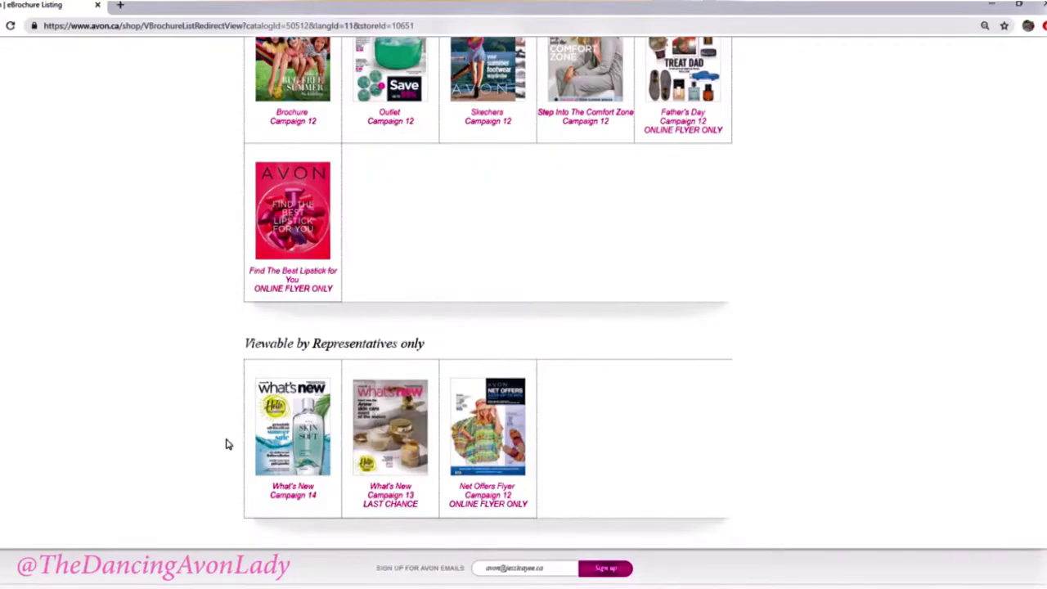
scroll(529, 392, "up", 3)
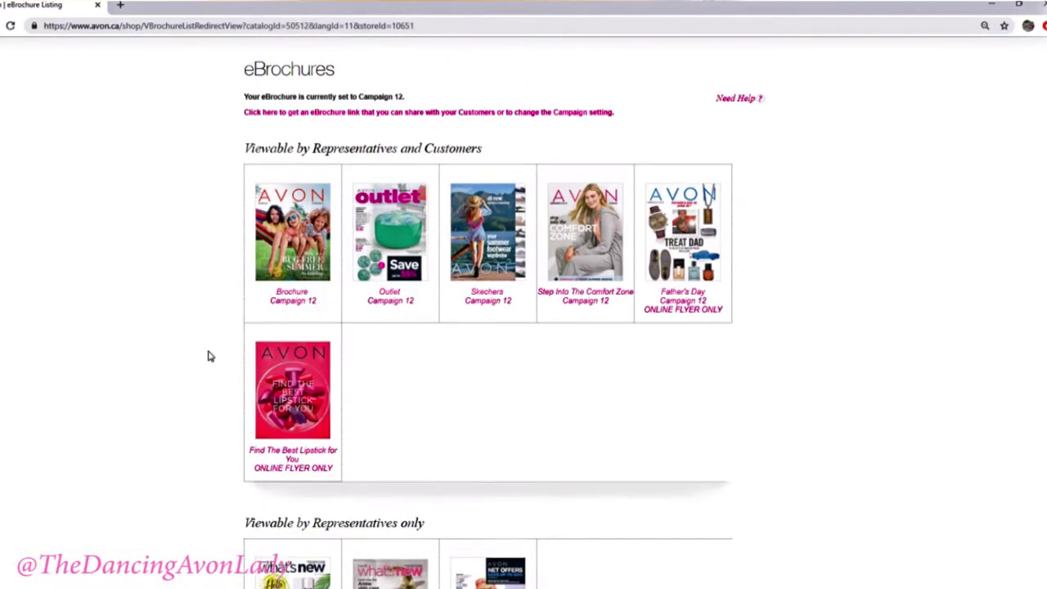
Step: Generate the Campaign 12 eBrochure customer share link and copy it
left_click(288, 122)
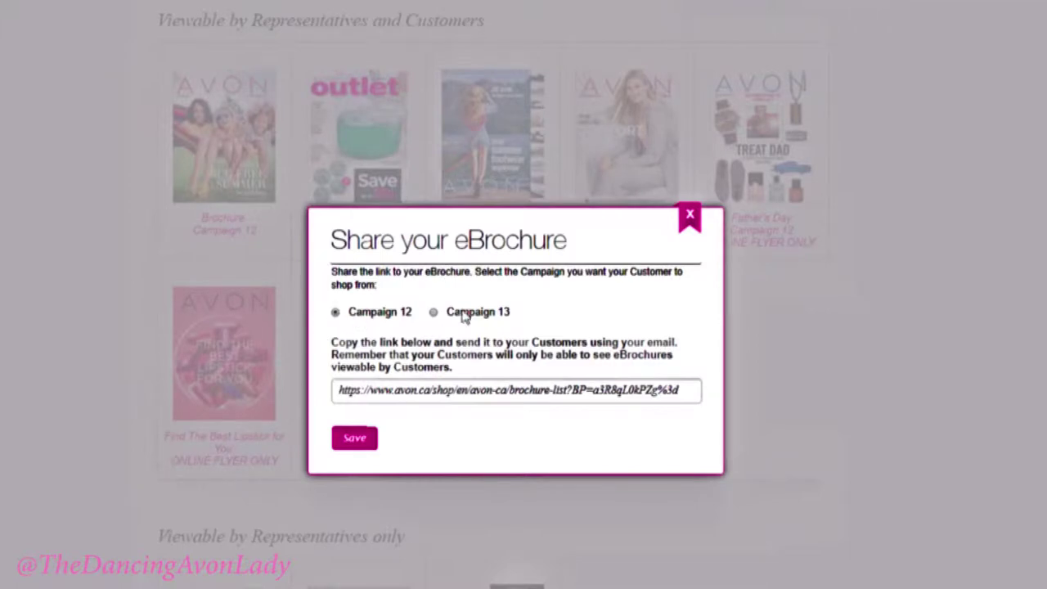
triple_click(446, 391)
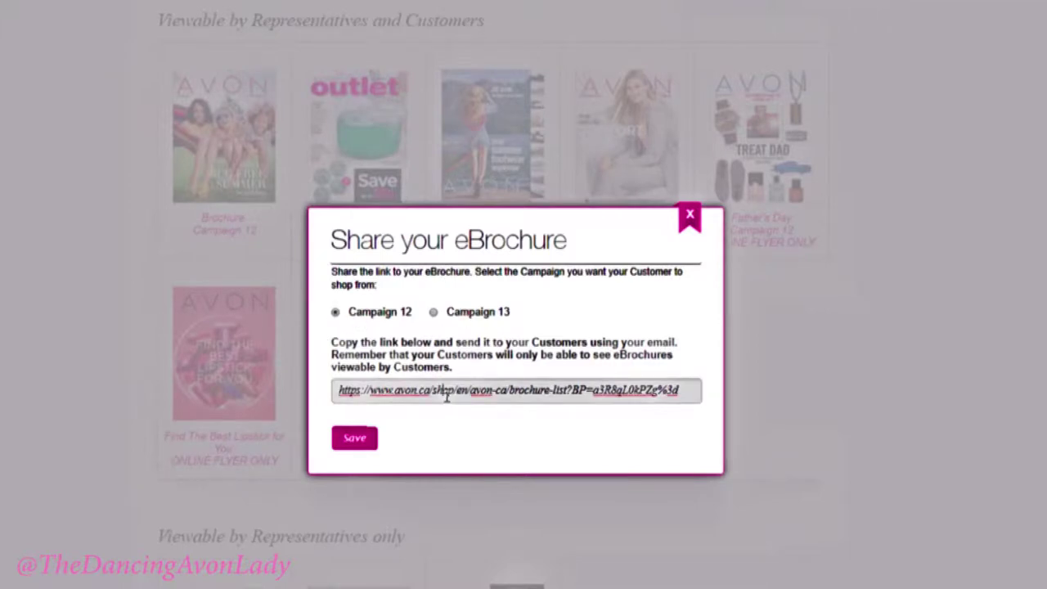
right_click(447, 393)
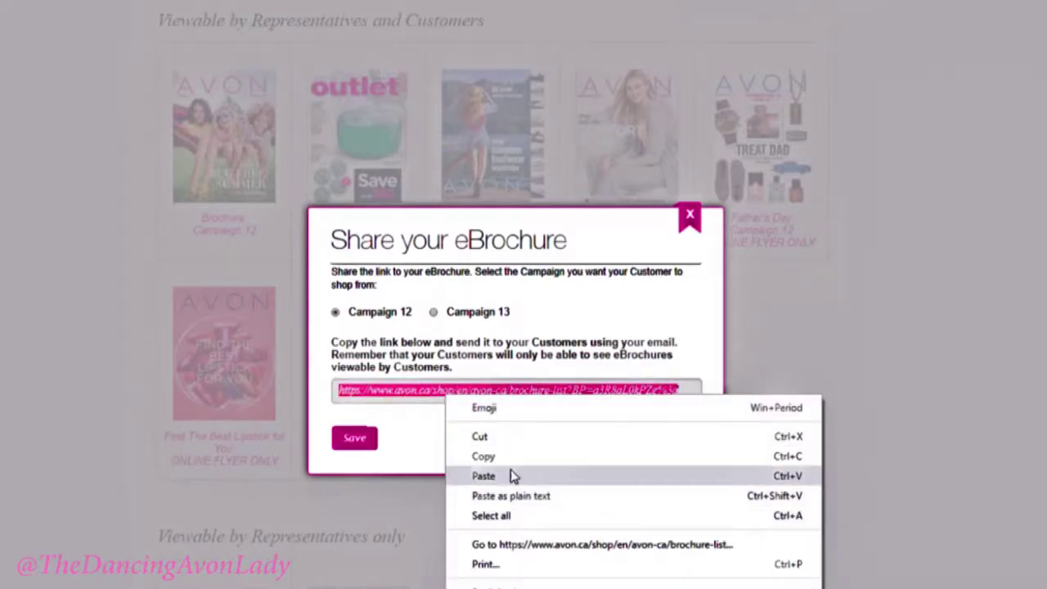
left_click(509, 457)
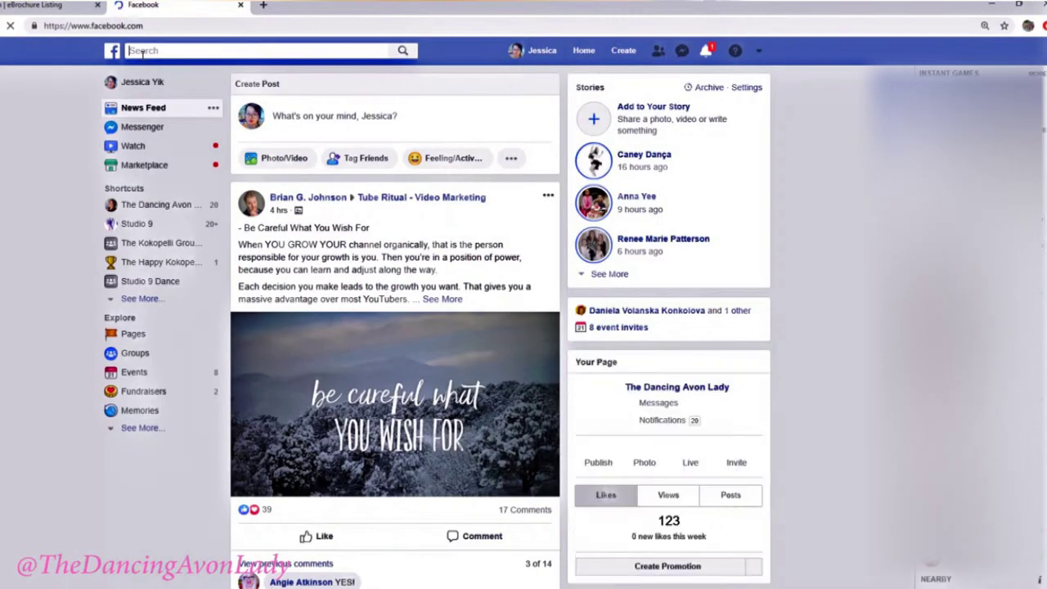
Step: Search Facebook for 'the dancing avonl lady' to reach the Avon business Page
left_click(143, 51)
type("the dancing")
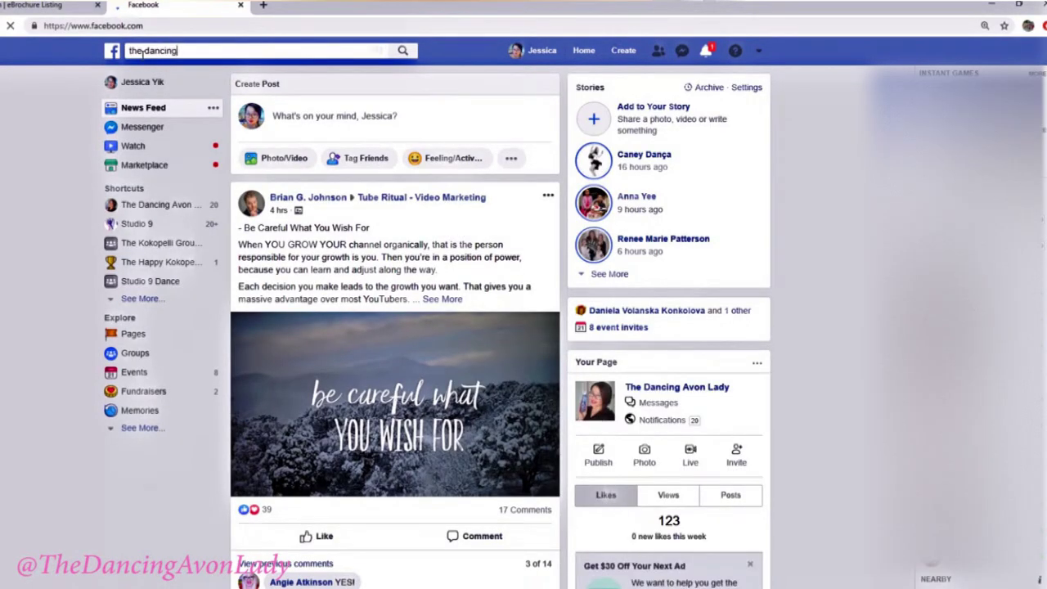
type(" avonl lady")
key("Return")
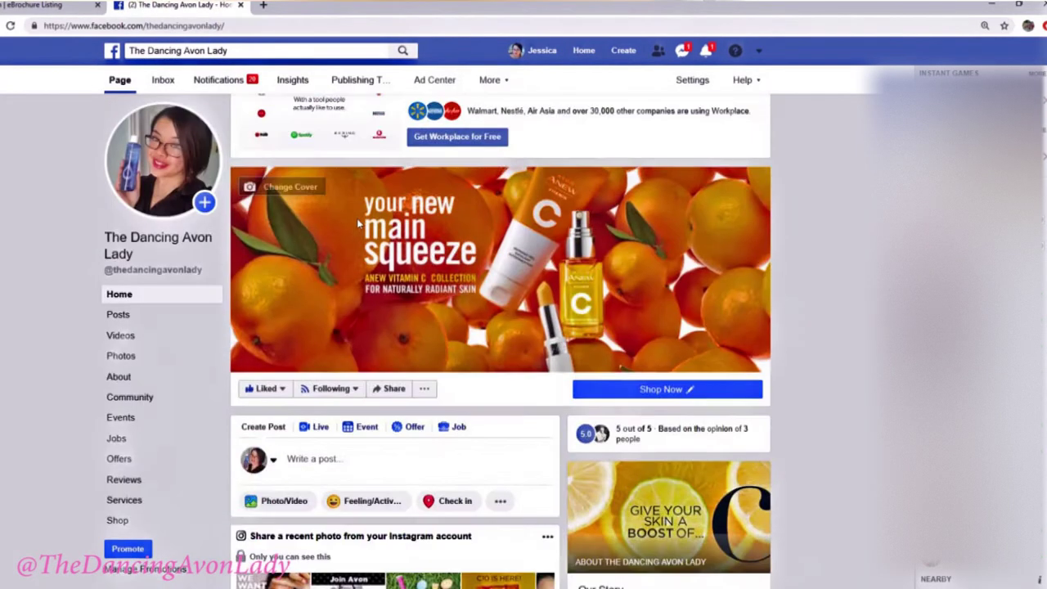
scroll(357, 218, "down", 1)
Step: Paste the eBrochure link into a new Page post and select the pasted link text
left_click(408, 386)
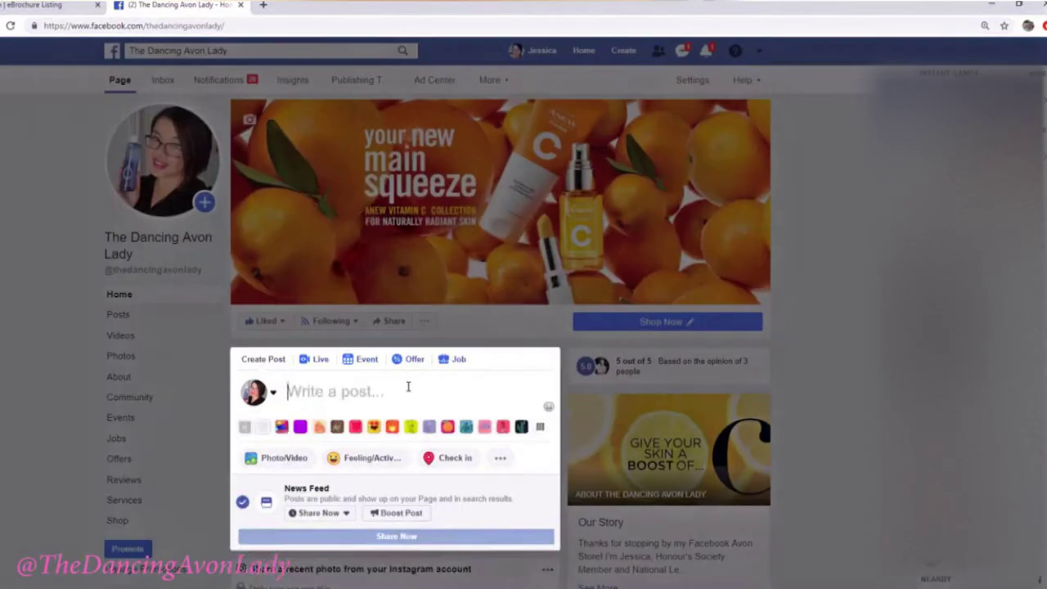
key("ctrl+v")
scroll(456, 433, "down", 2)
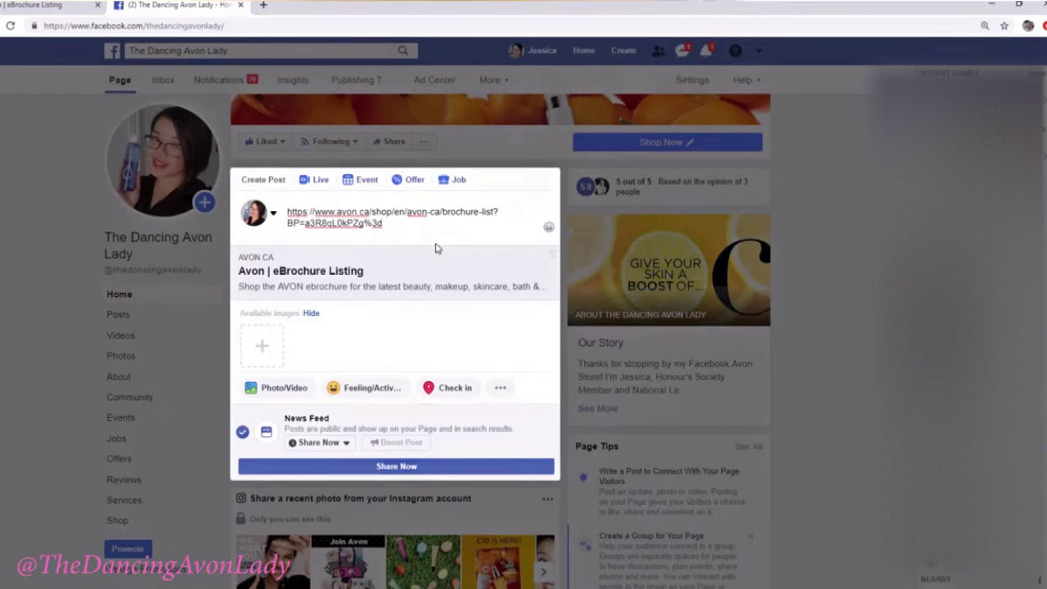
left_click_drag(389, 223, 240, 200)
left_click(240, 200)
left_click_drag(386, 223, 238, 200)
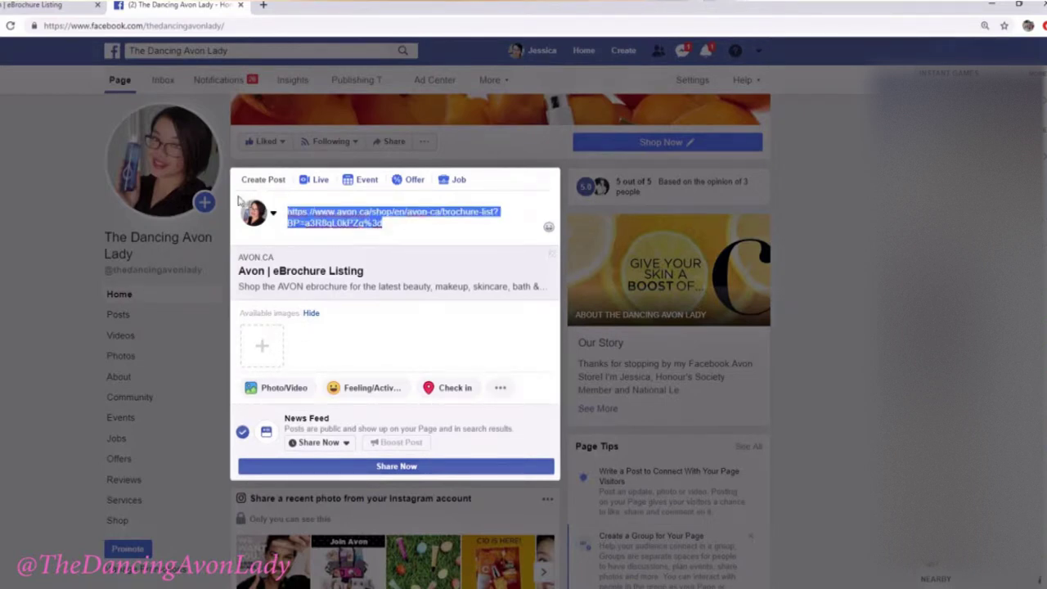
Step: Replace the link with a Campaign 12 caption plus 'Browse and shop online 24/7 at' the representative's boutique address
type("Campaign 12 brochures are here!")
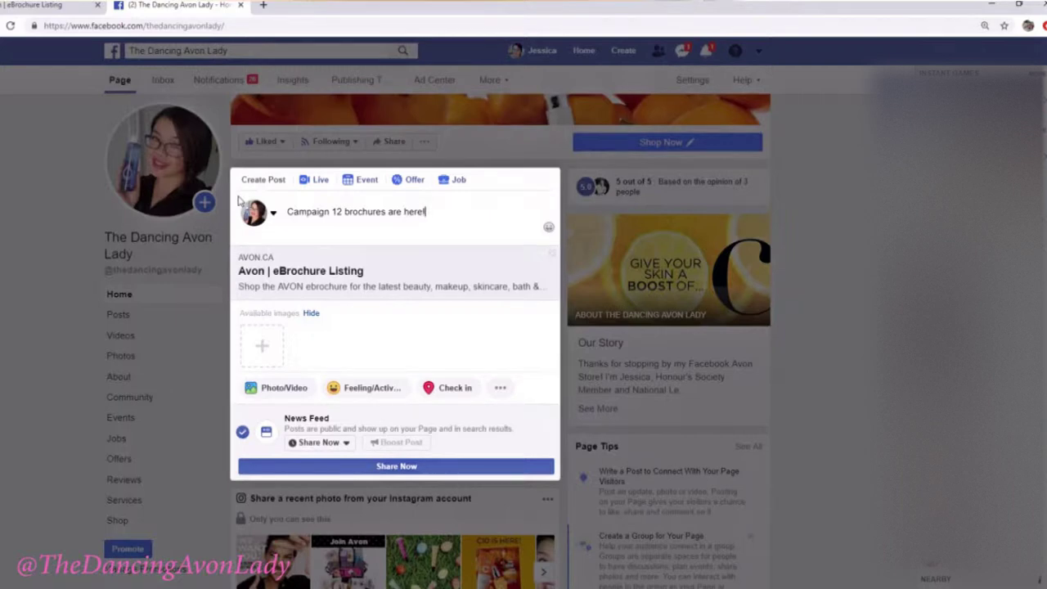
key("Return")
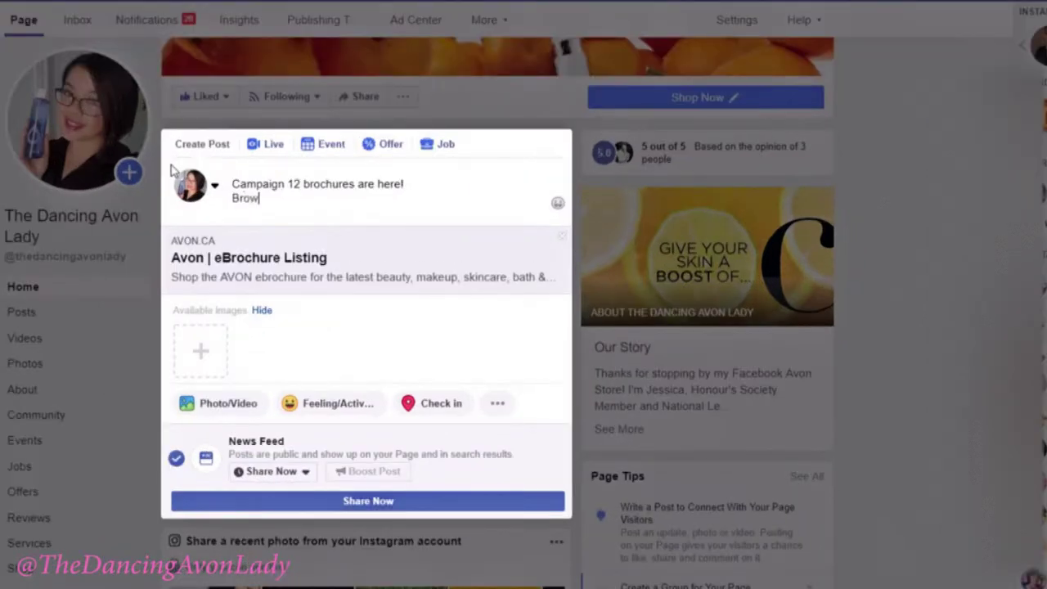
type("Browse and shop online 25")
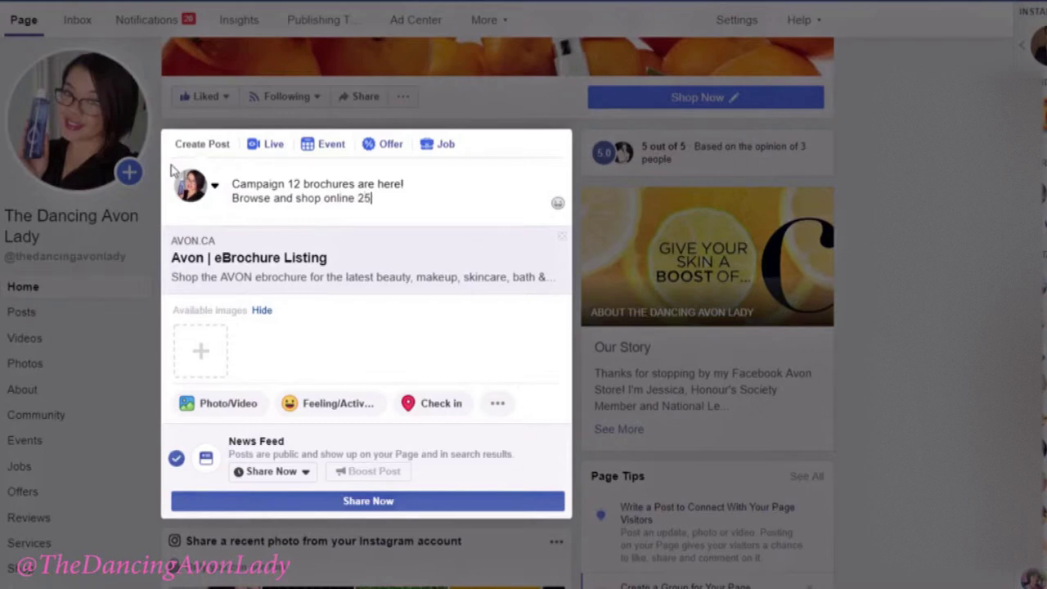
key("BackSpace")
type("4/7 at www.avon.ca/bout")
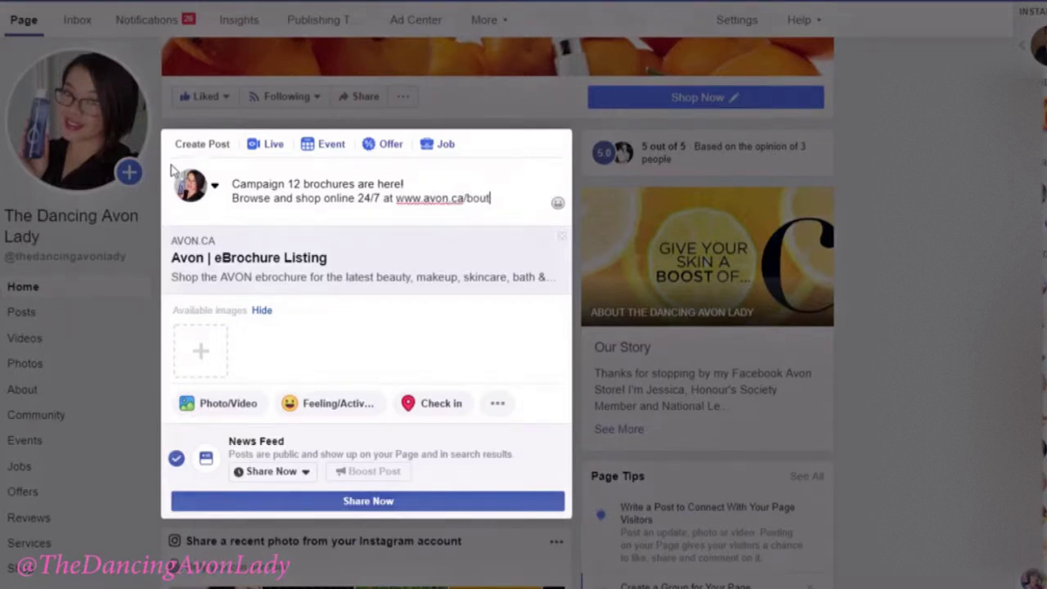
type("ique/jessicayi")
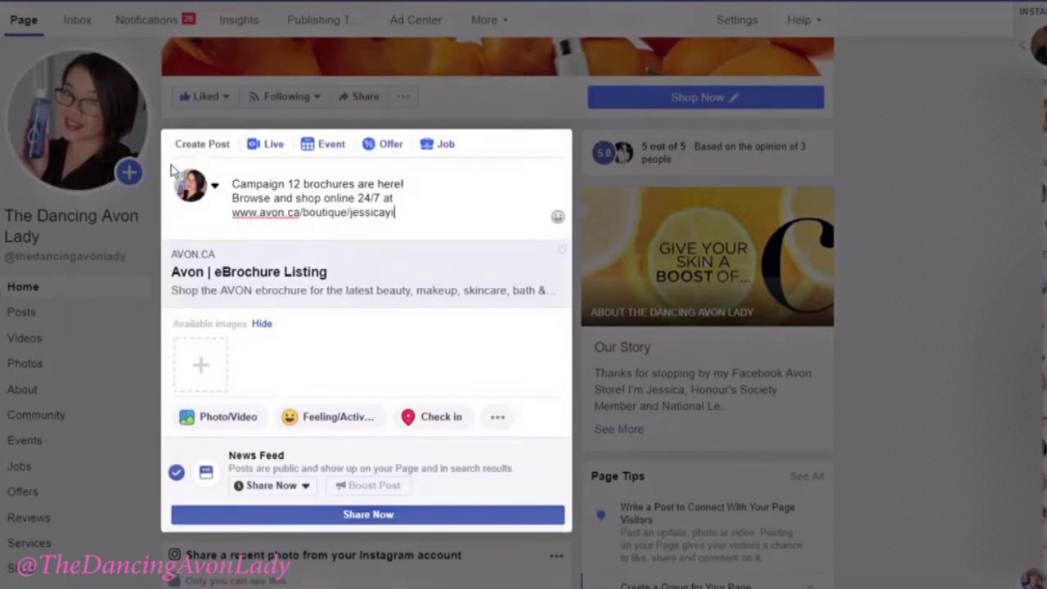
type("k")
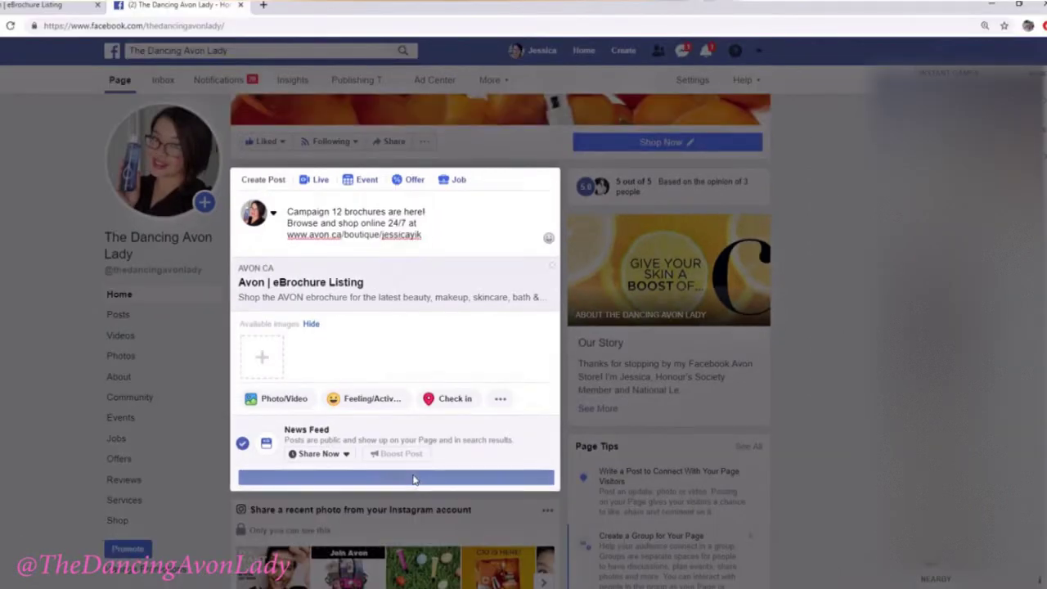
Step: Share the post to the Page and check why boosting is unavailable
left_click(413, 477)
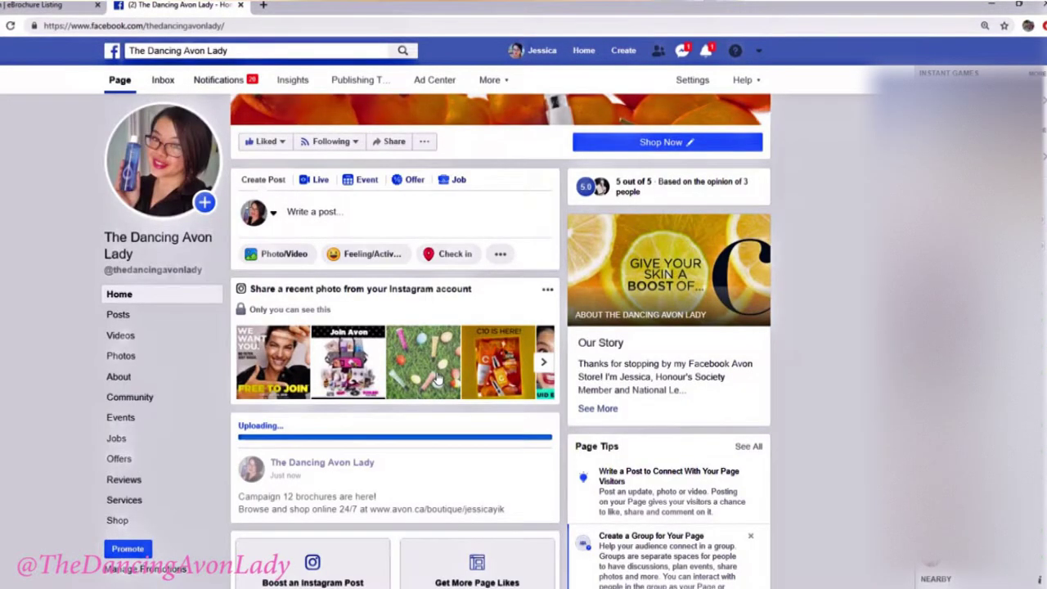
scroll(438, 378, "down", 1)
scroll(437, 375, "down", 2)
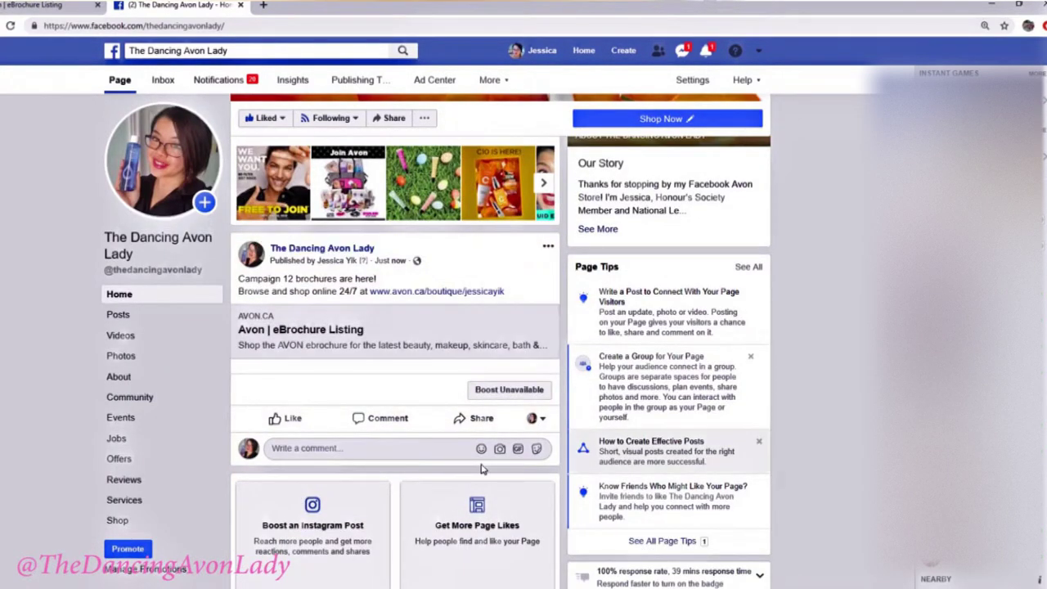
left_click(508, 389)
left_click(329, 390)
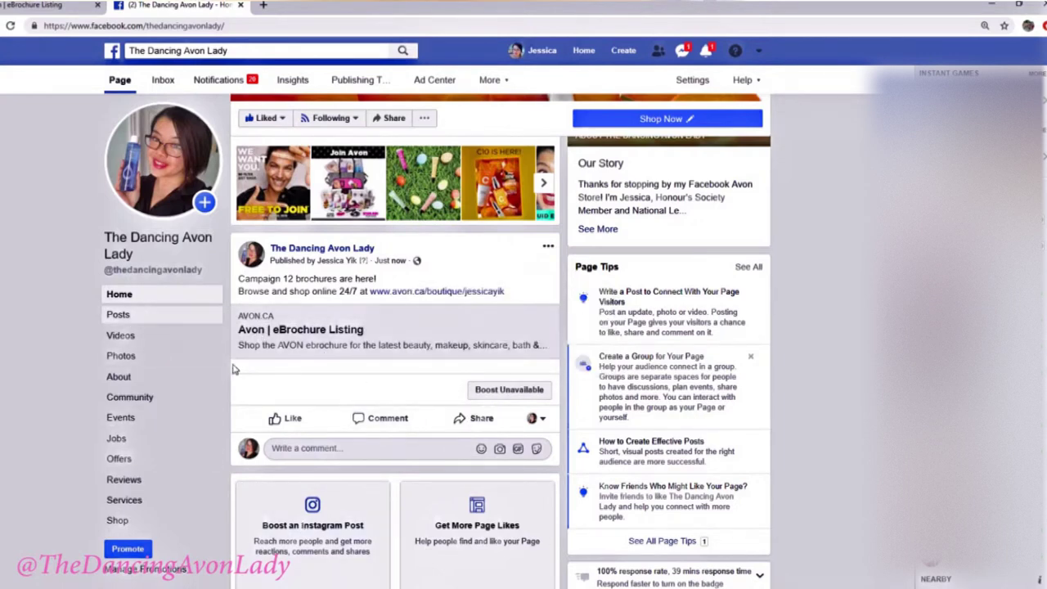
scroll(420, 335, "down", 2)
scroll(419, 344, "up", 2)
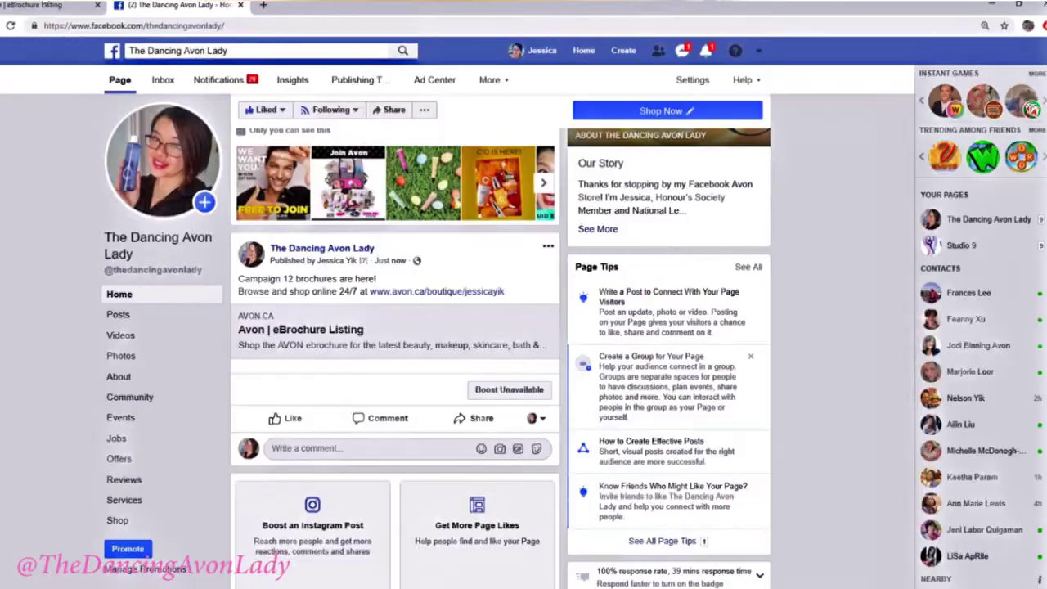
Step: Switch back to the Avon eBrochure Listing tab
left_click(38, 8)
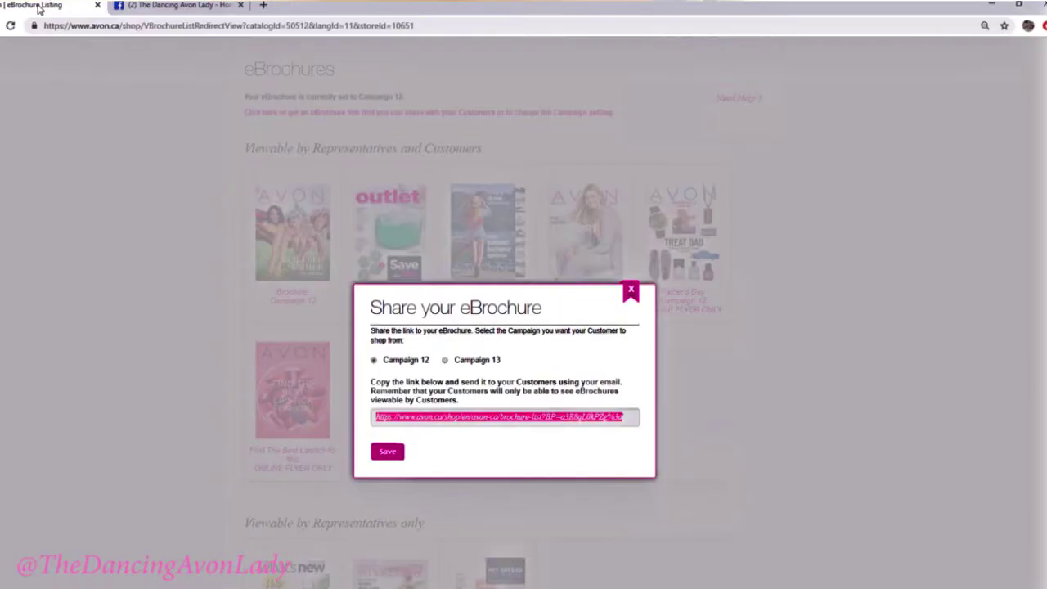
Step: Open the Campaign 12 brochure at page 4 and show the $9.99 Bug Guard Icaridin Towelettes details
left_click(637, 301)
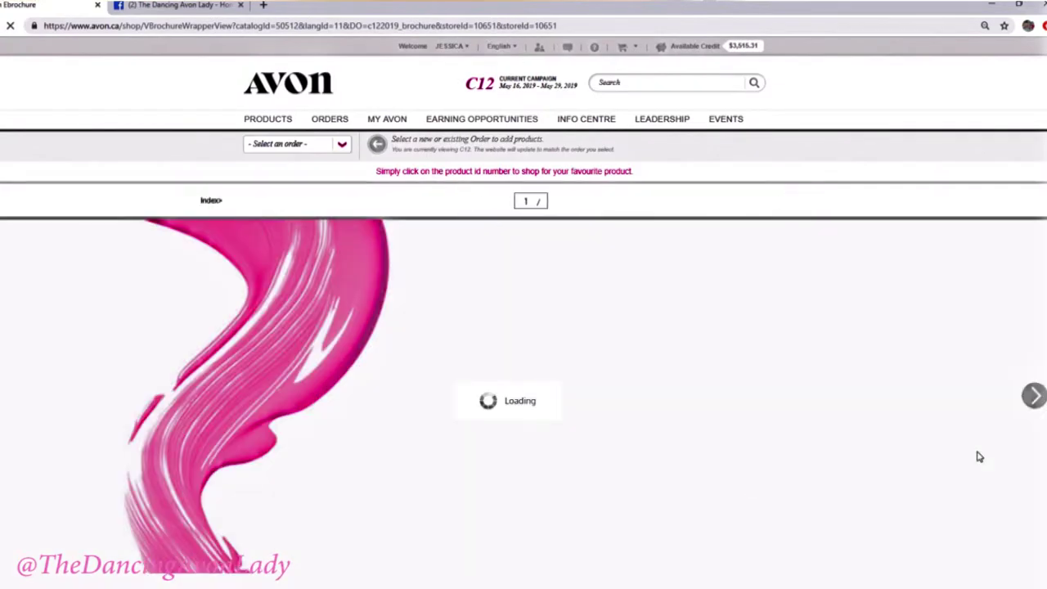
left_click(1032, 399)
left_click(1033, 401)
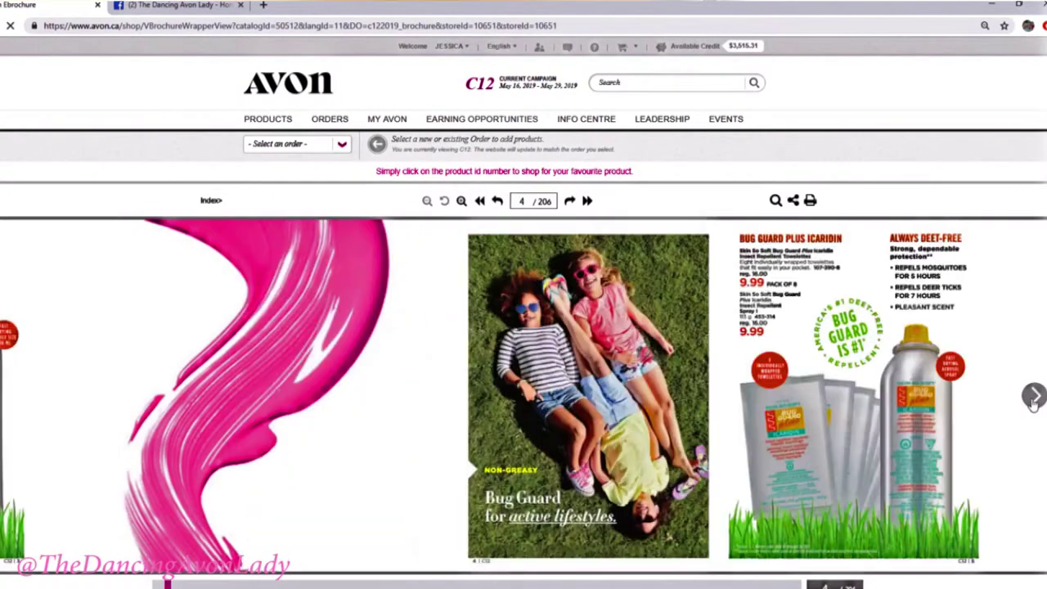
left_click(1033, 398)
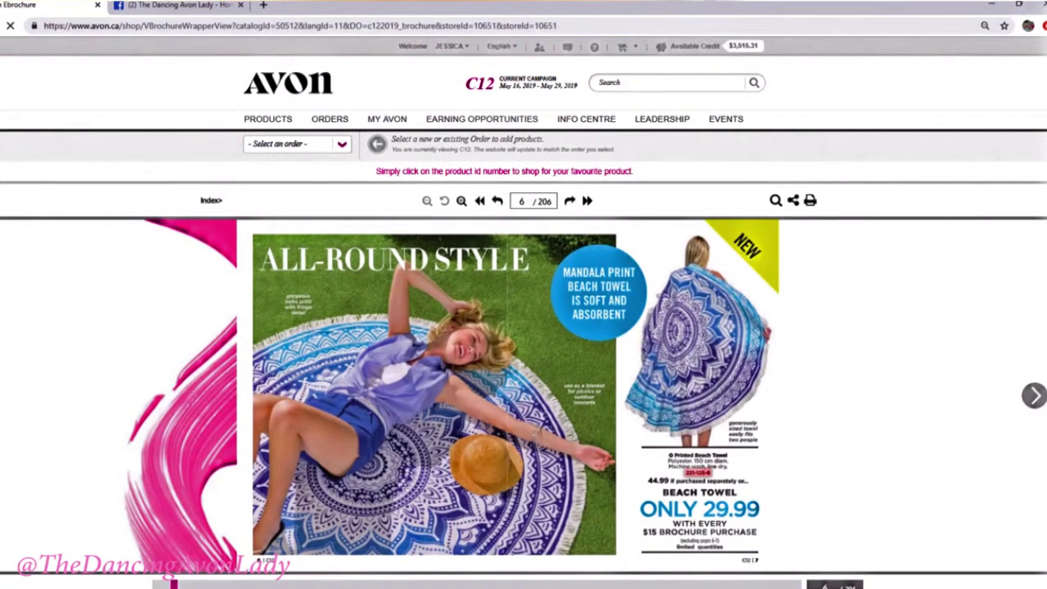
key("Left")
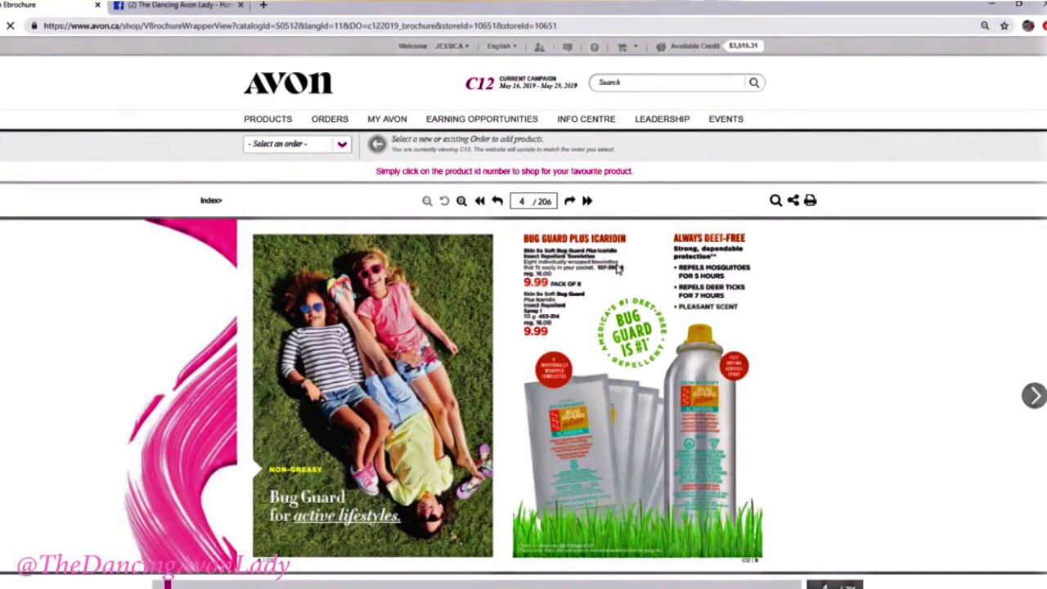
left_click(615, 267)
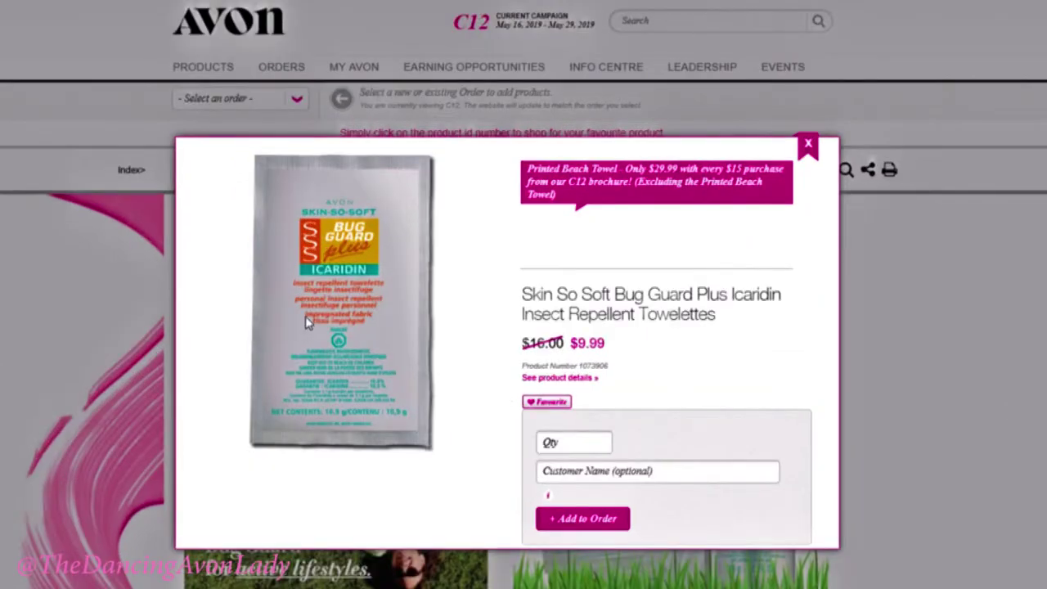
Step: Copy the towelettes product image address and load it in a new browser tab
right_click(307, 322)
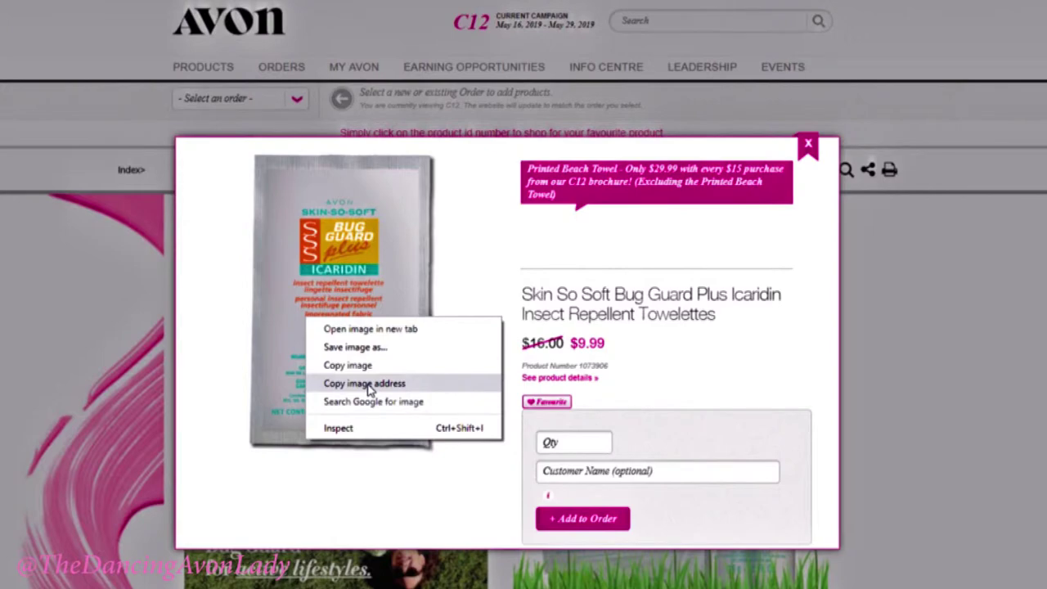
left_click(369, 383)
key("ctrl+t")
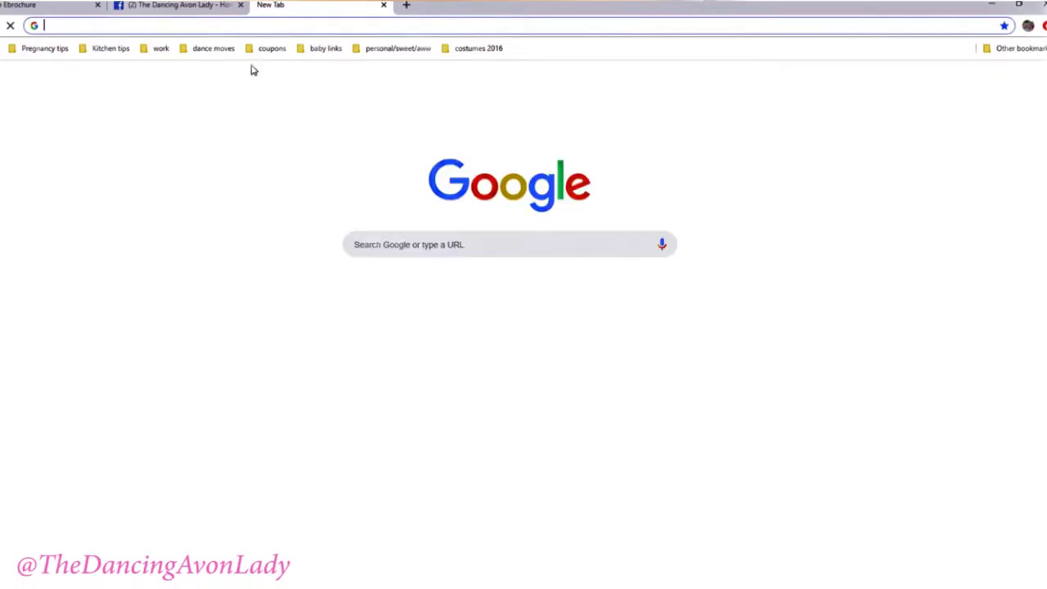
right_click(245, 25)
left_click(266, 107)
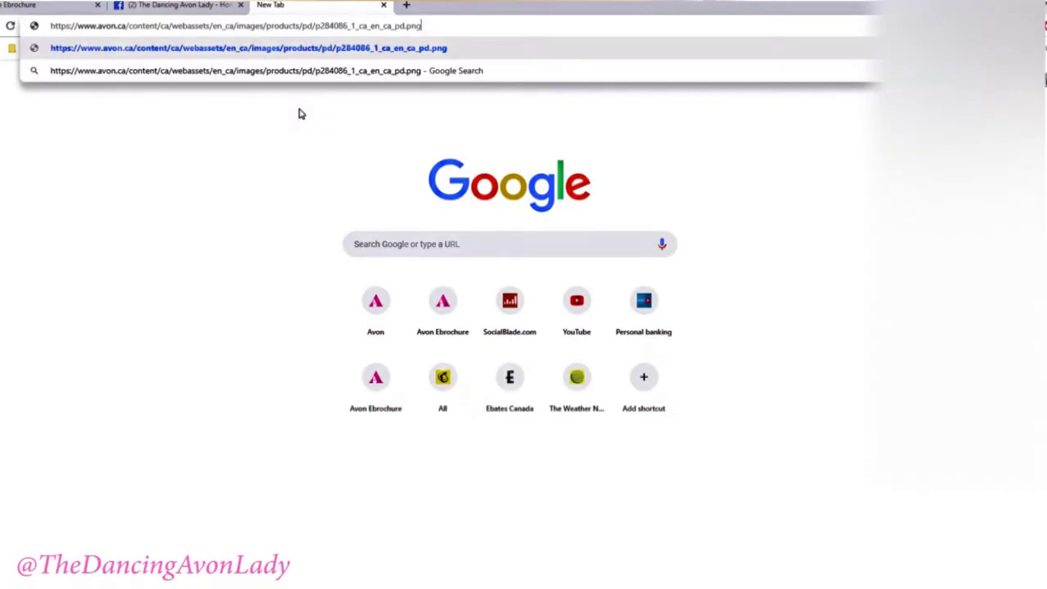
key("Return")
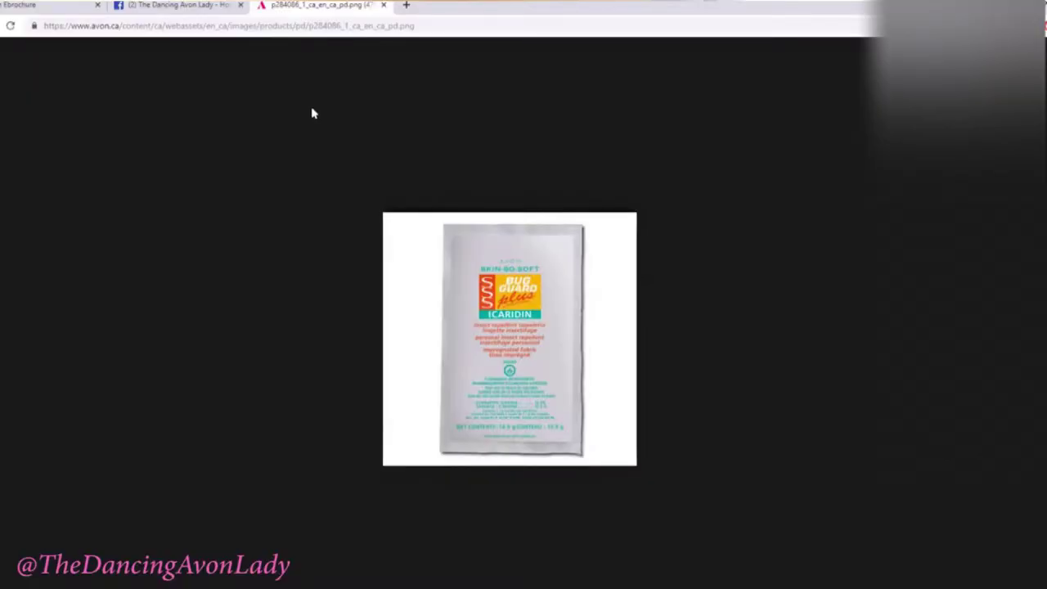
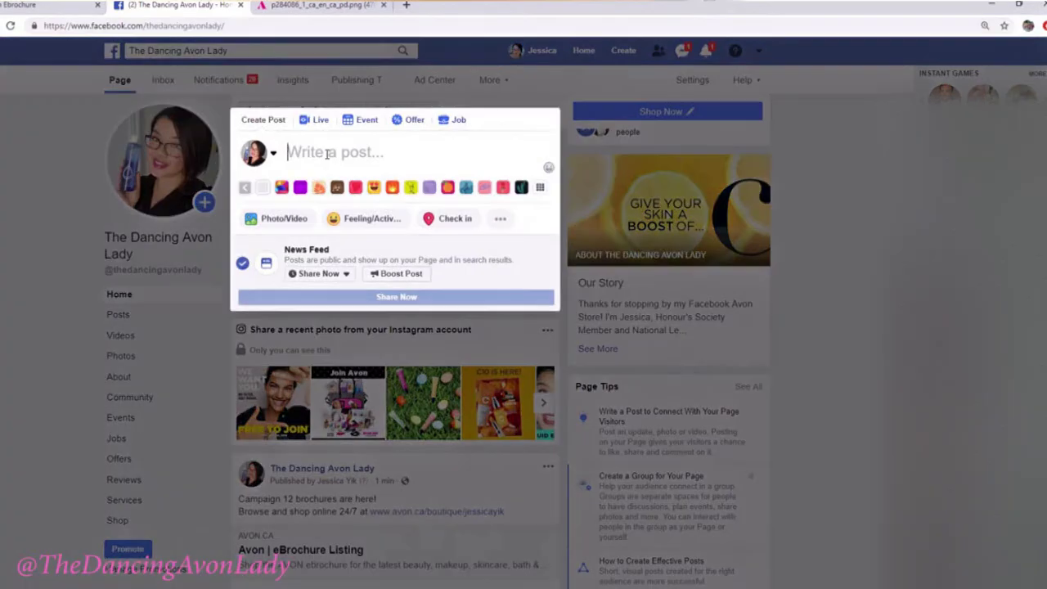
Step: Paste the avon.ca Bug Guard image link, type the 'Bug season is here!' caption, and correct 'mosquitos' to 'mosquitoes'
type("https://www.avon.ca/content/ca/webassets/en_ca/images/products/pd/p284086_1_ca_en_ca_pd.png")
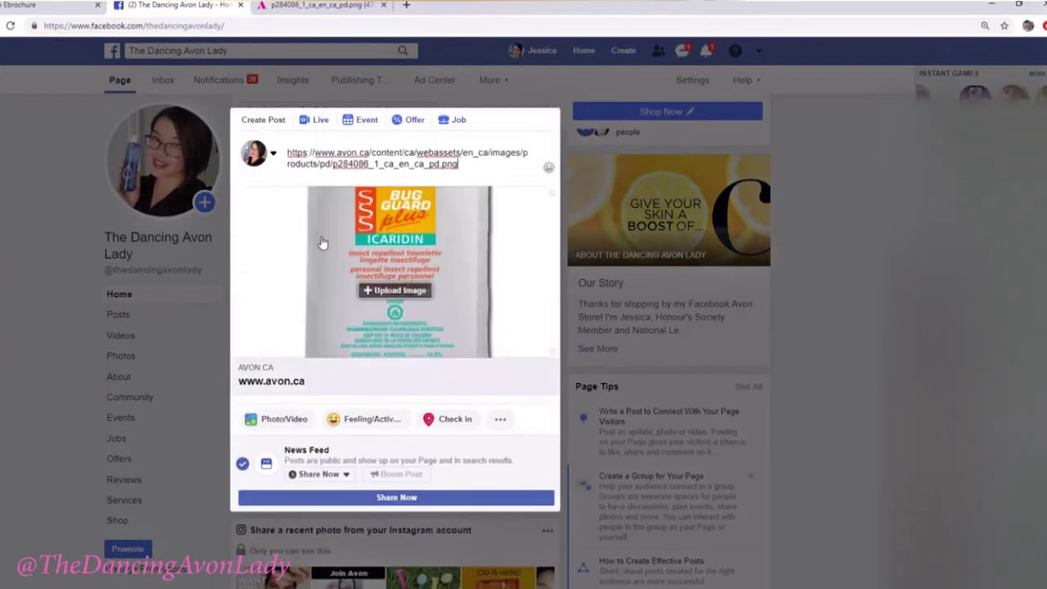
key("ctrl+a")
type("Bug ")
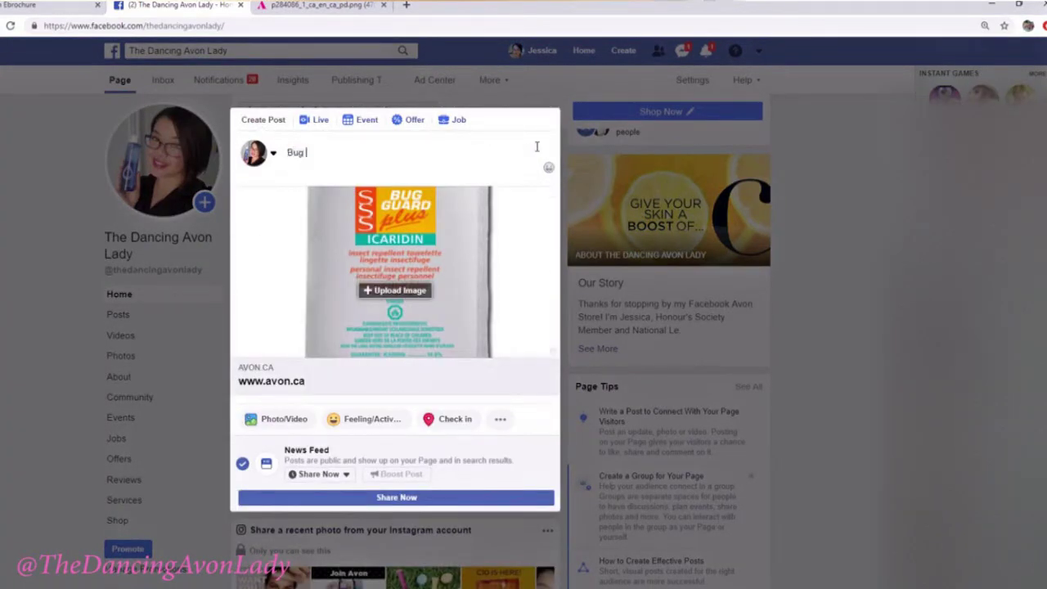
type("season is here!  Mak")
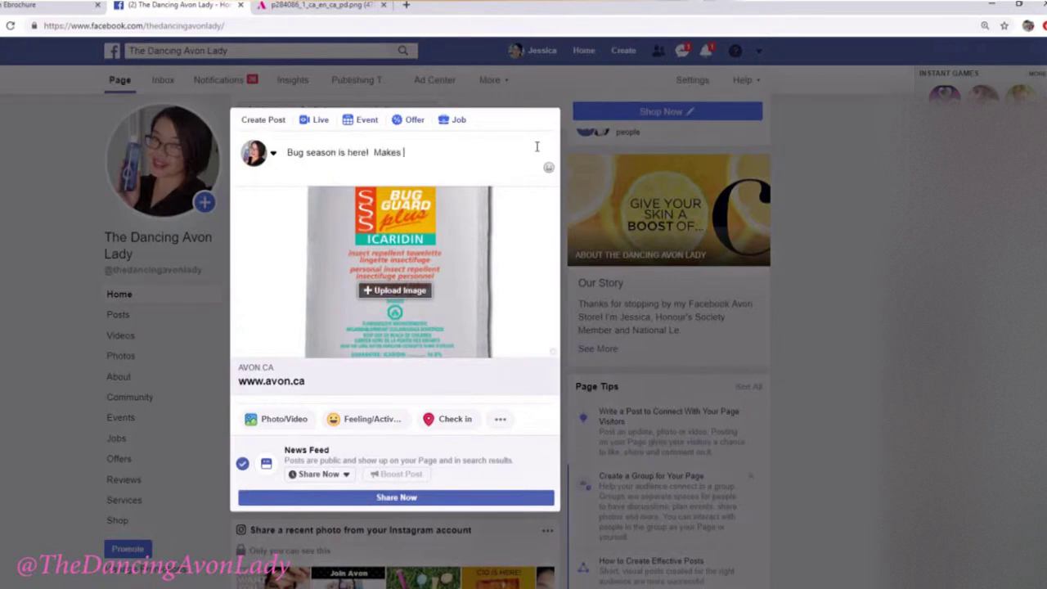
type("e sure you get your Bug Guard")
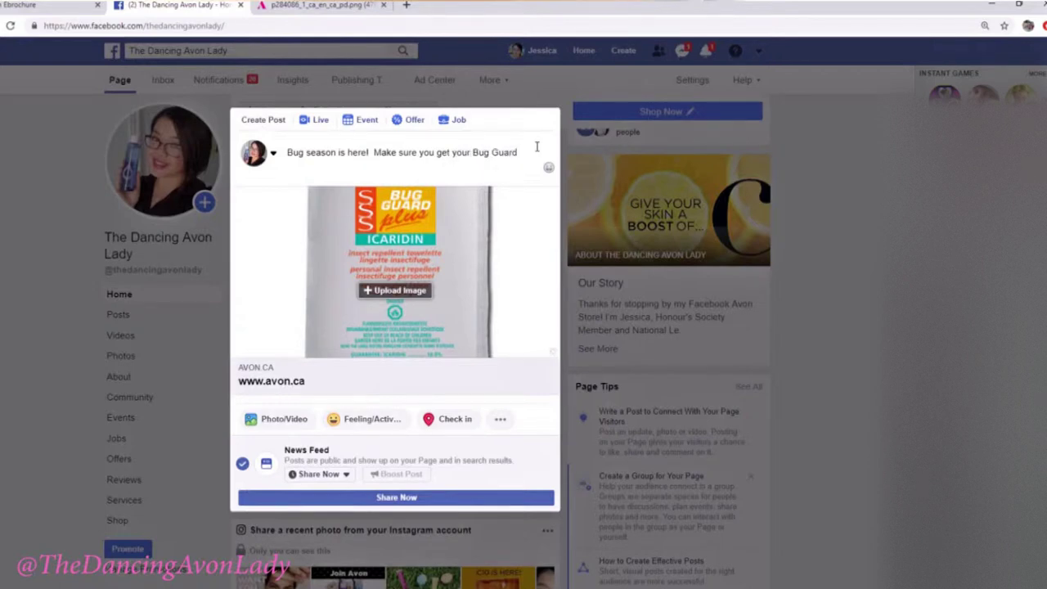
type(" in advanc")
type("e to keep the")
type(" pesky")
type(" mosqui")
type("tos and")
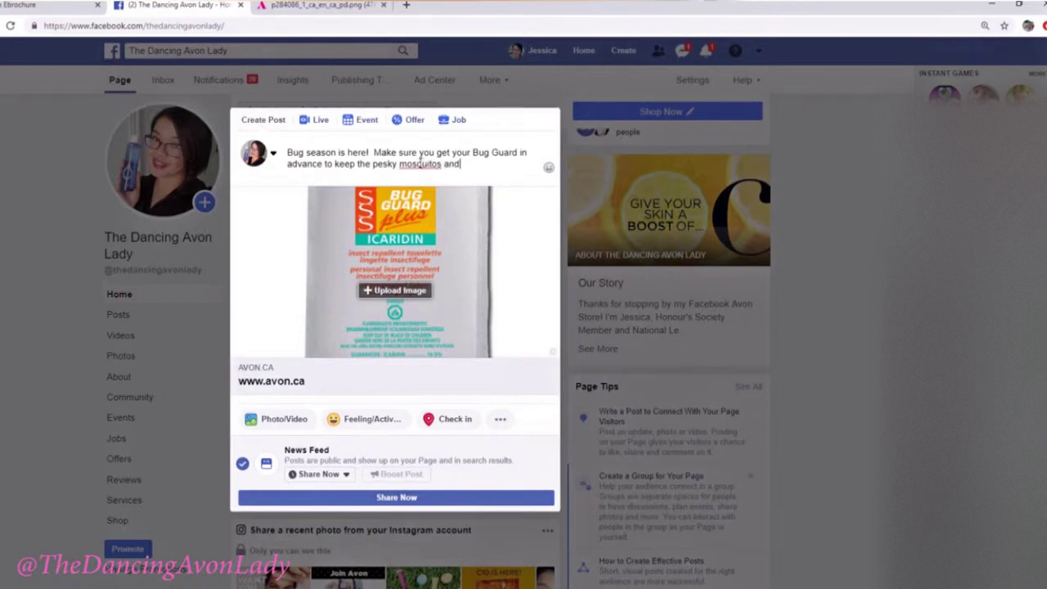
right_click(430, 163)
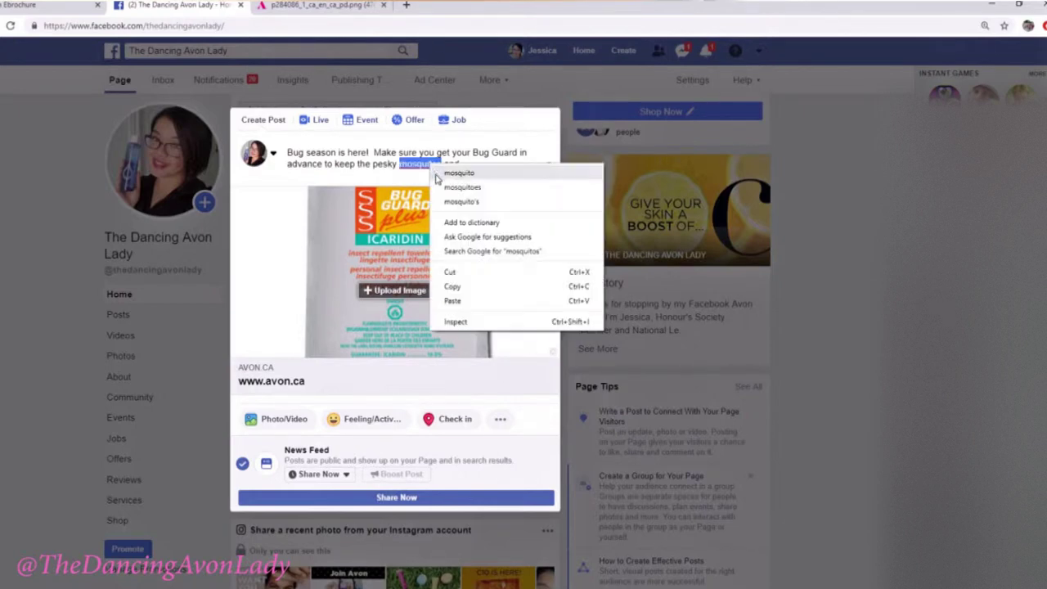
left_click(462, 188)
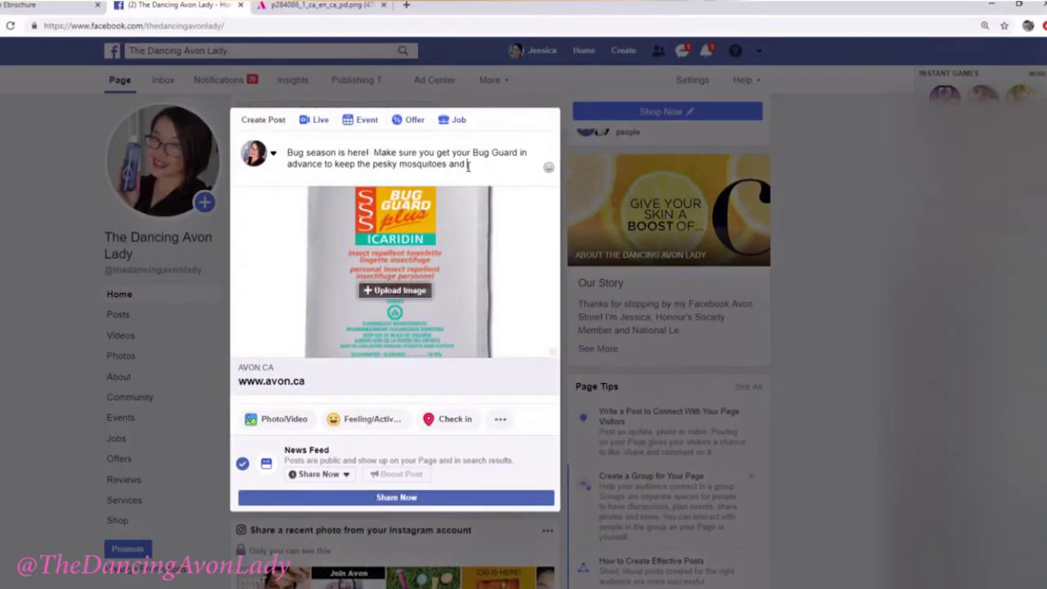
Step: Continue the caption with deer ticks, spray, family size, aerosol and 'Deet Free!', then add an ordering paragraph with the boutique URL
type("flee")
type(" ticks away!  Also available")
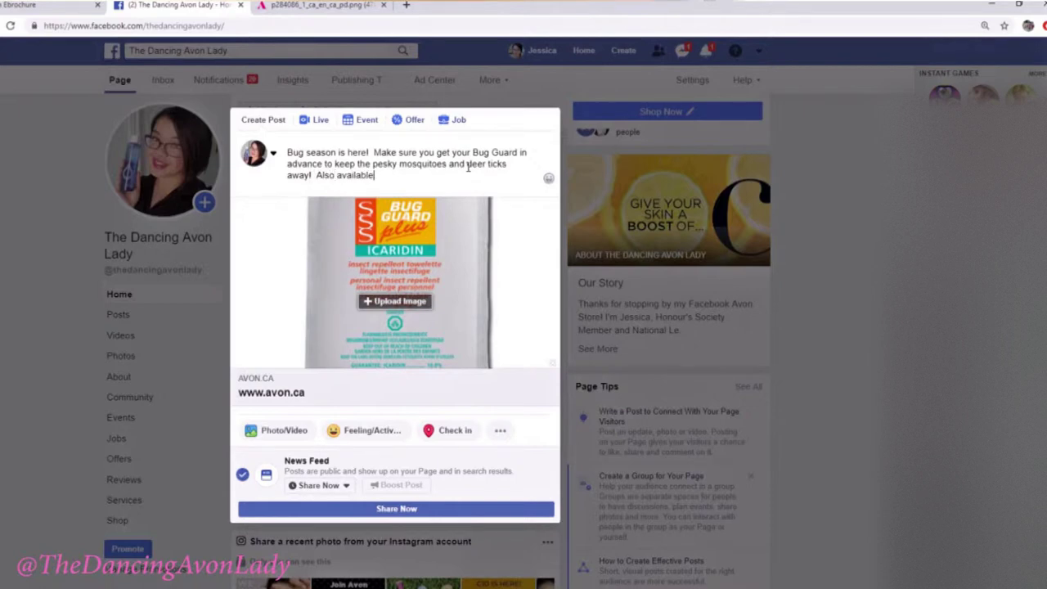
type(" in spray form, family size and")
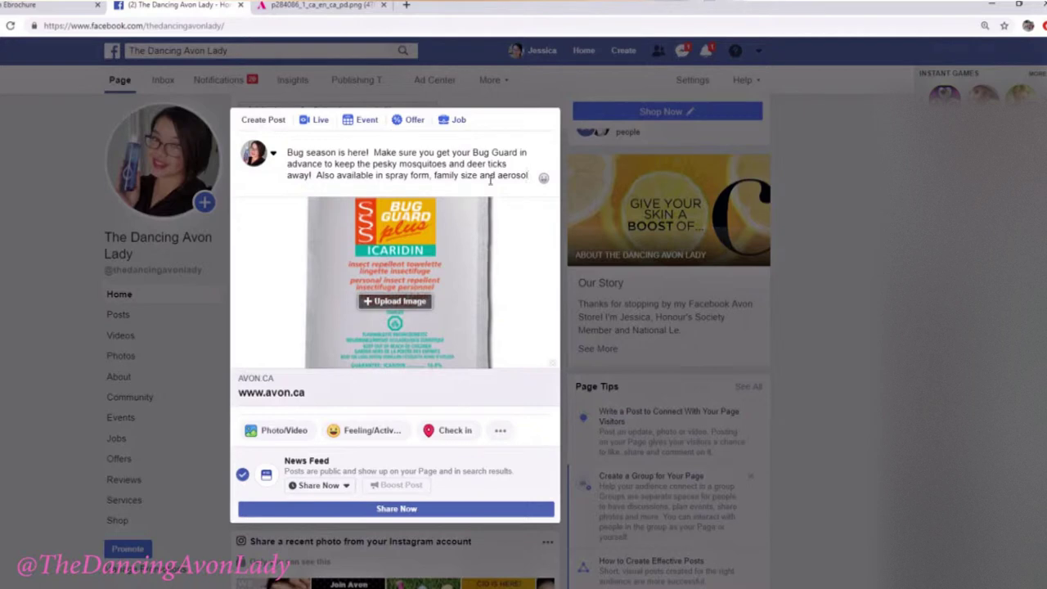
type("aerosol!  As always, deet")
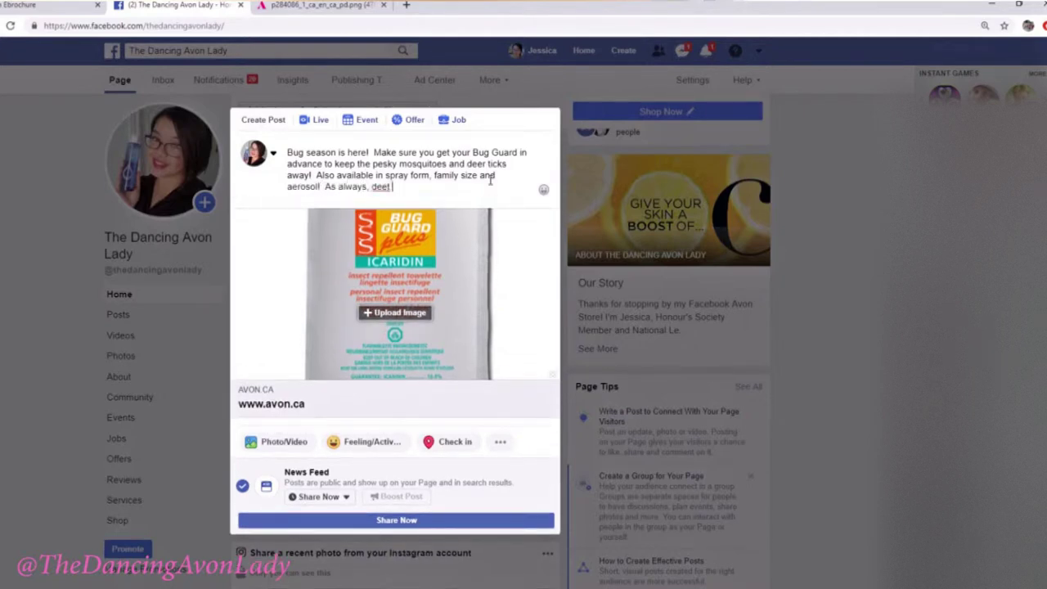
key("BackSpace")
key("BackSpace")
key("BackSpace")
key("BackSpace")
key("BackSpace")
type("Deet")
key("Return")
key("Return")
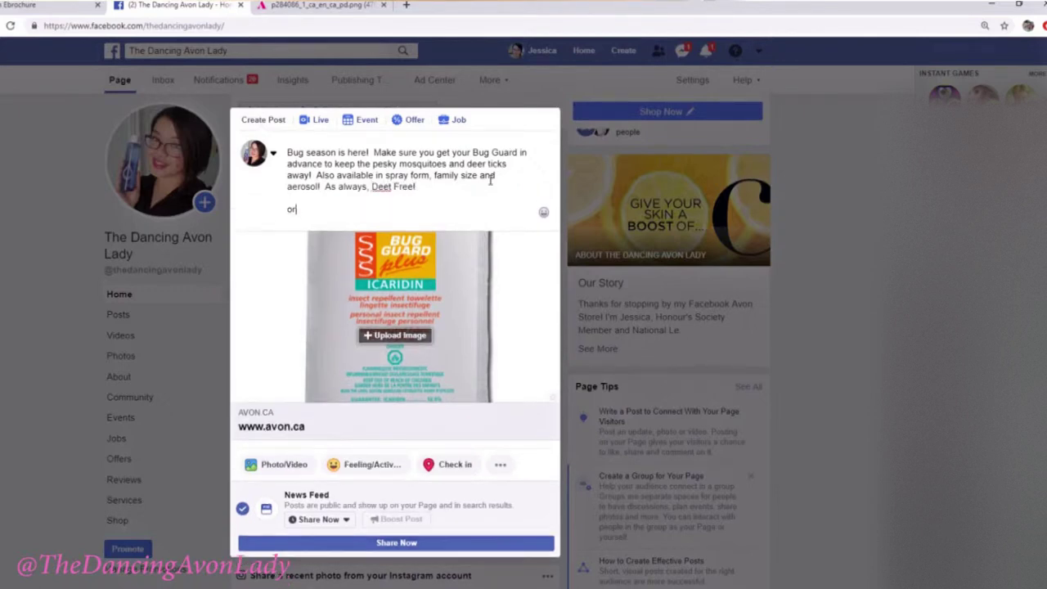
type("PM to order")
type(" or gimply shop online")
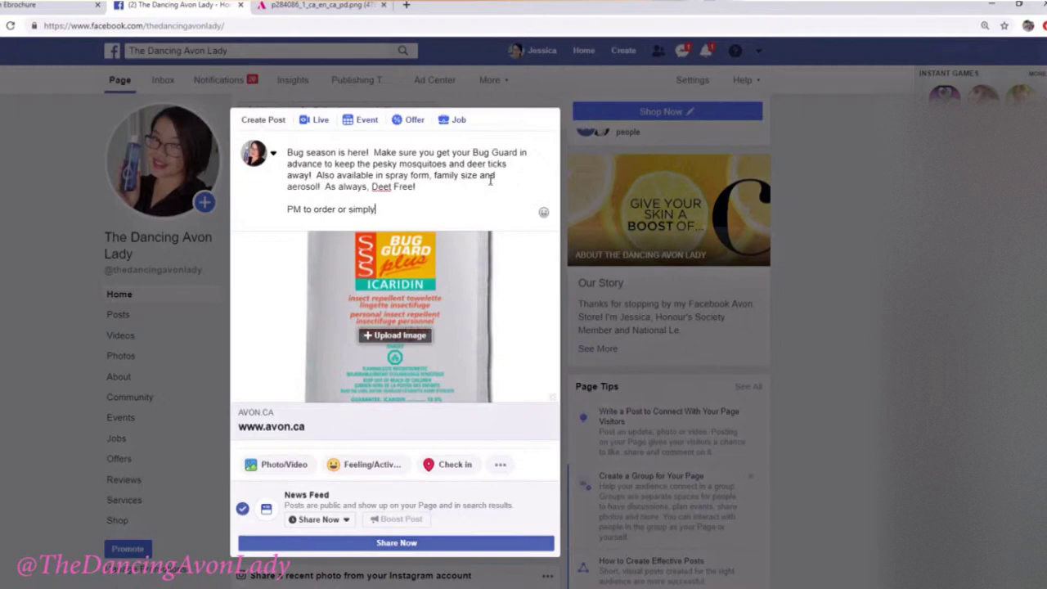
type(" by going to www.")
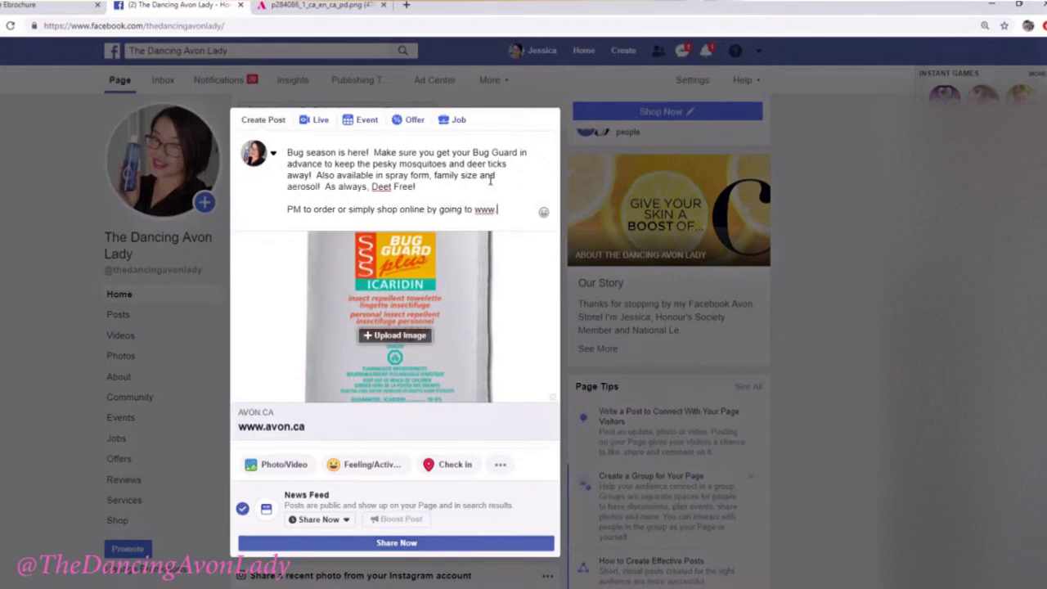
type("avon.ca/boutique/jessicayik an")
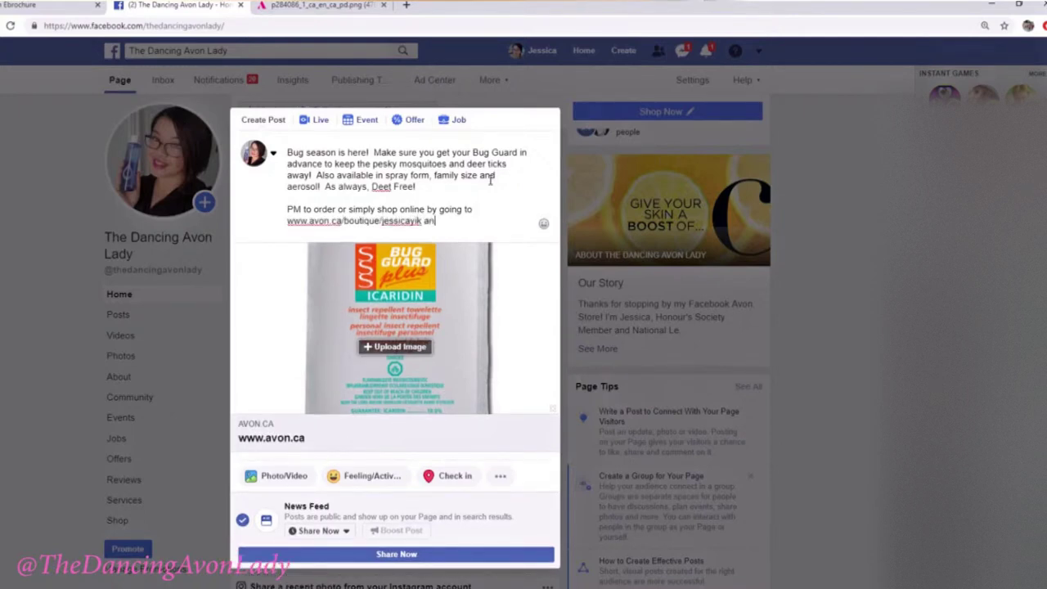
type("d have these goodies shipped di")
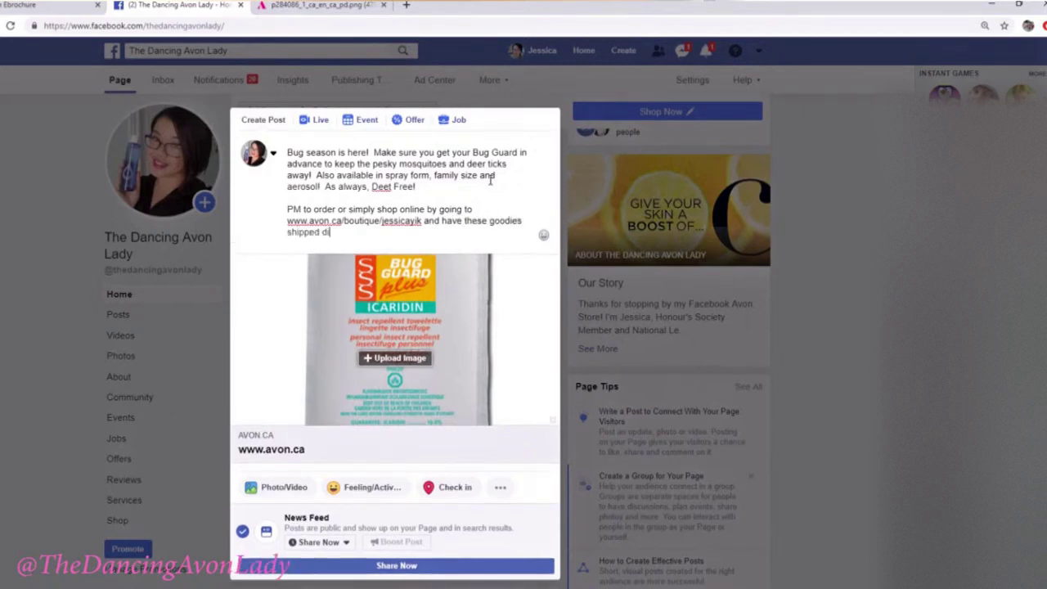
type("rectly to your door!")
Step: Schedule the Bug Guard post for 5/21/2019 at 3:15 PM instead of sharing now
left_click(500, 486)
left_click(348, 548)
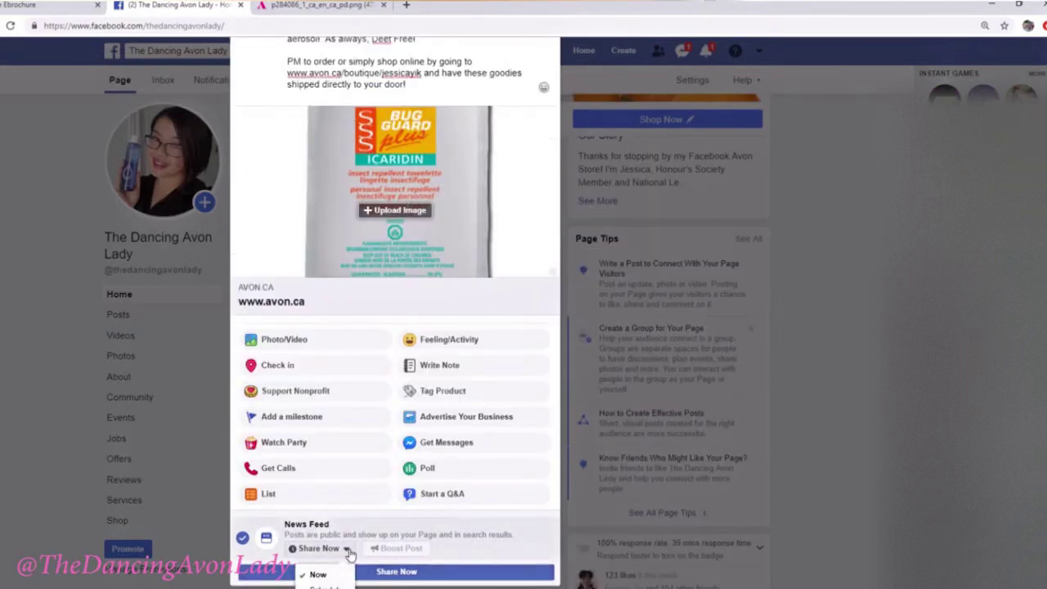
left_click(323, 586)
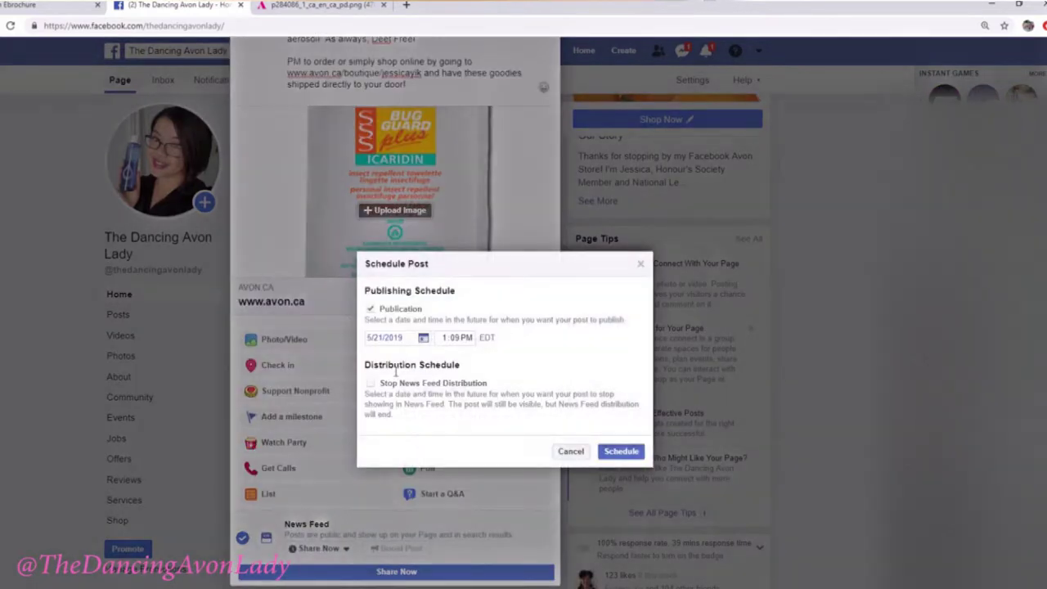
left_click(447, 340)
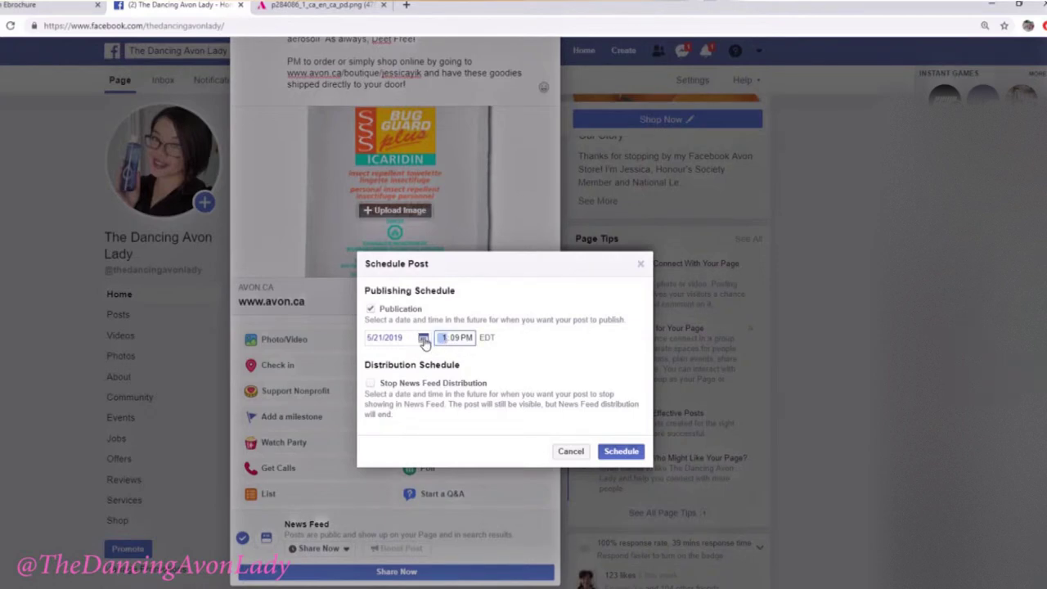
left_click(444, 345)
left_click(444, 342)
left_click(458, 344)
left_click(461, 341)
left_click(544, 360)
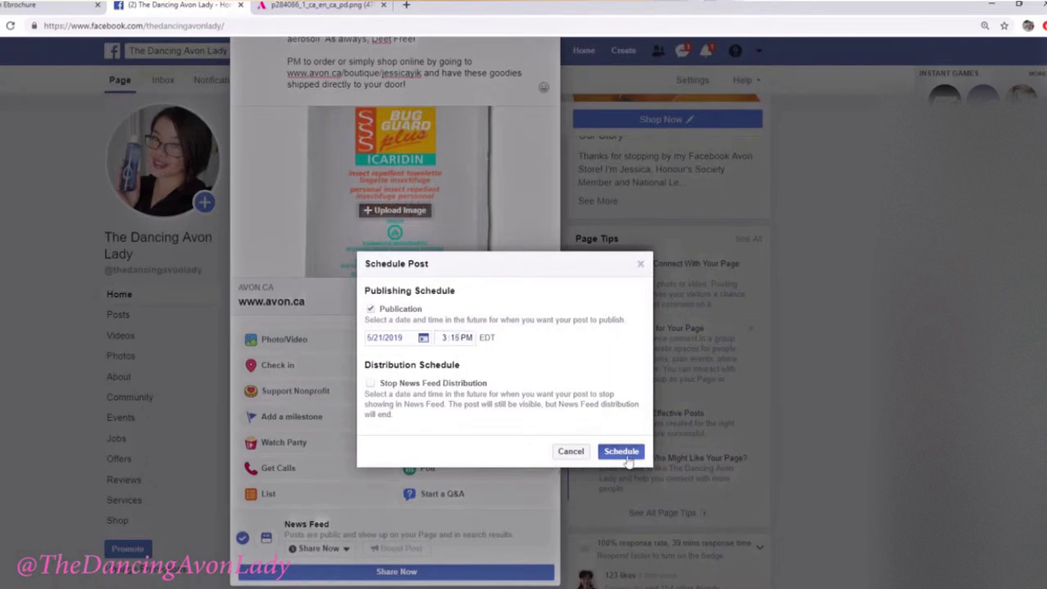
left_click(620, 458)
left_click(403, 571)
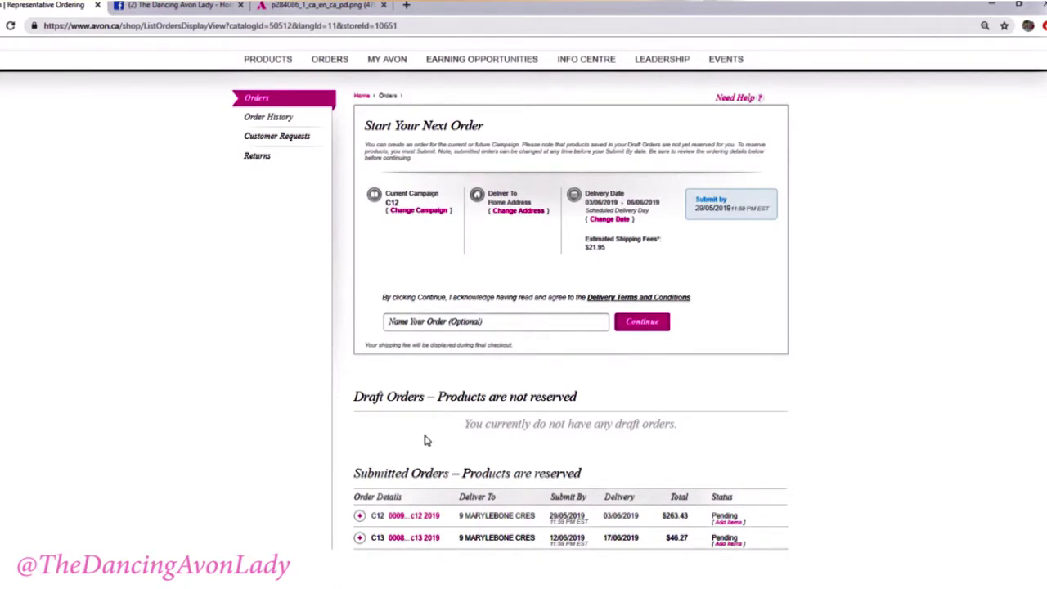
Step: Open the submitted C12 order's cart and go to Add More Products
left_click(401, 522)
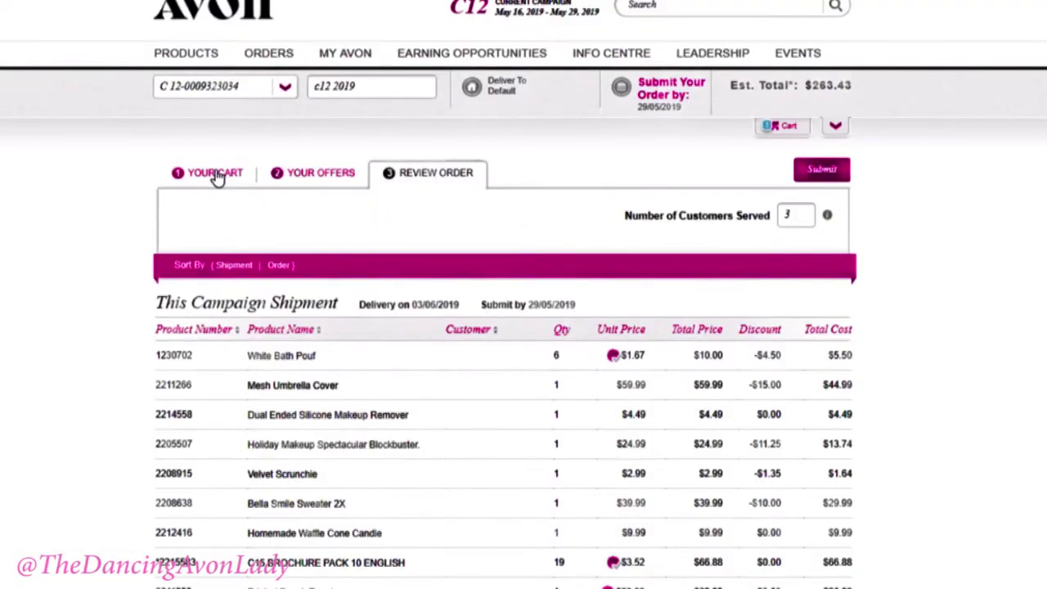
left_click(215, 175)
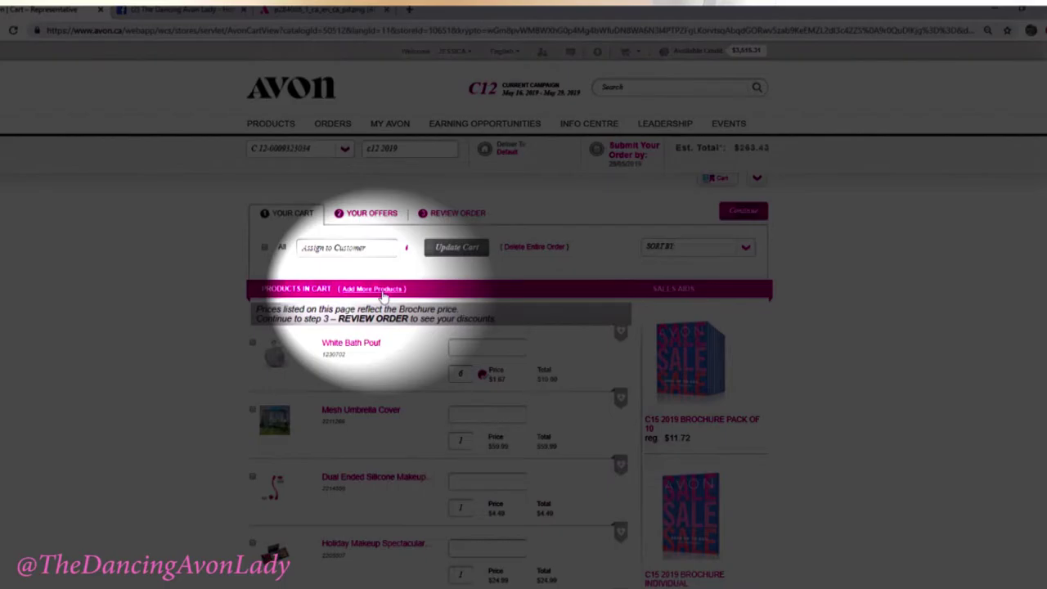
left_click(381, 291)
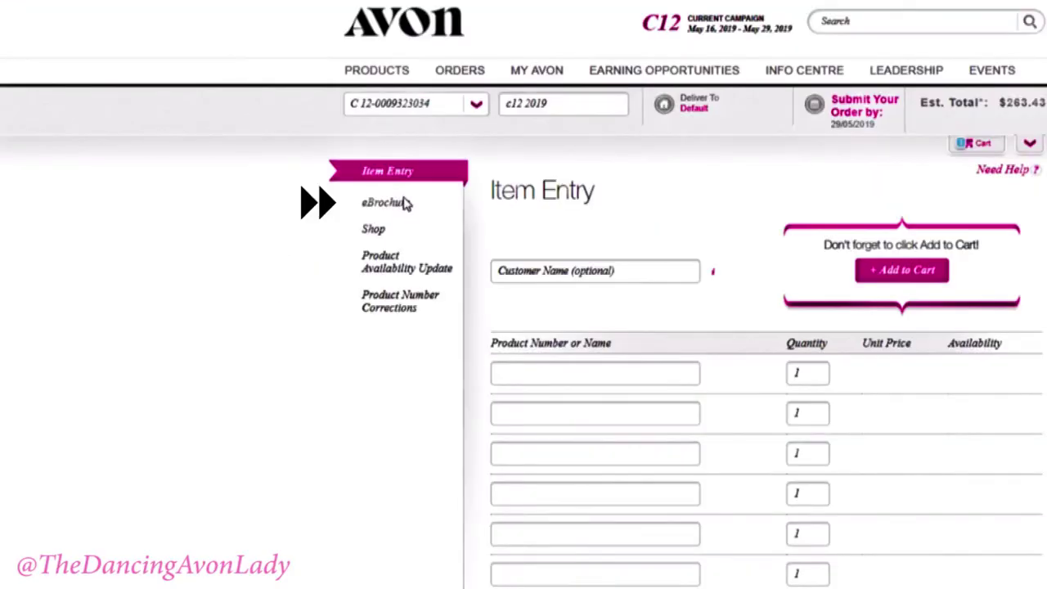
Step: Page through the Brochure Campaign 12 eBrochure to page 10, then return to the back-office home page
left_click(405, 204)
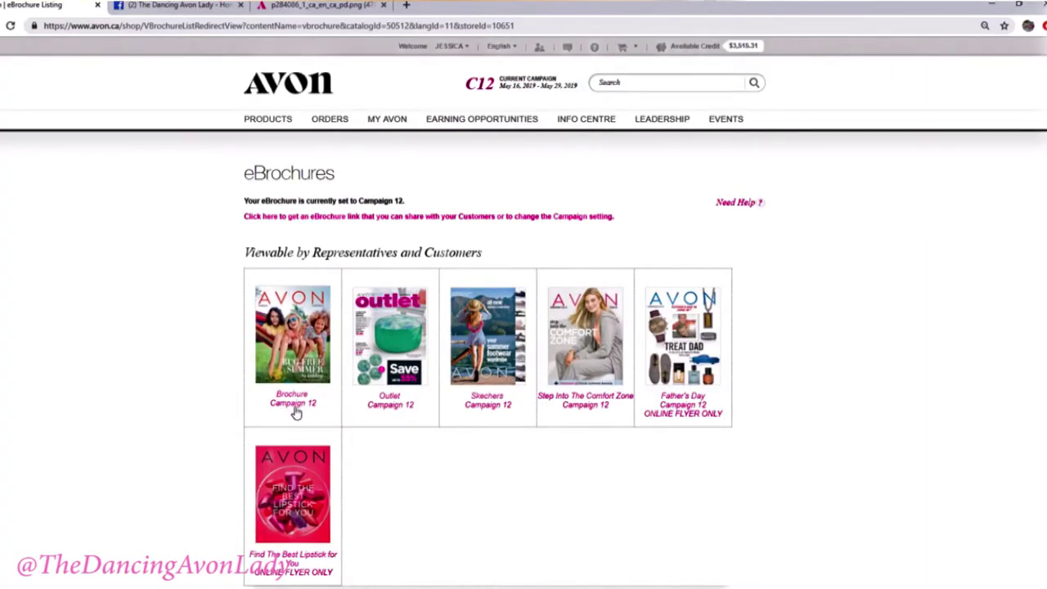
left_click(296, 412)
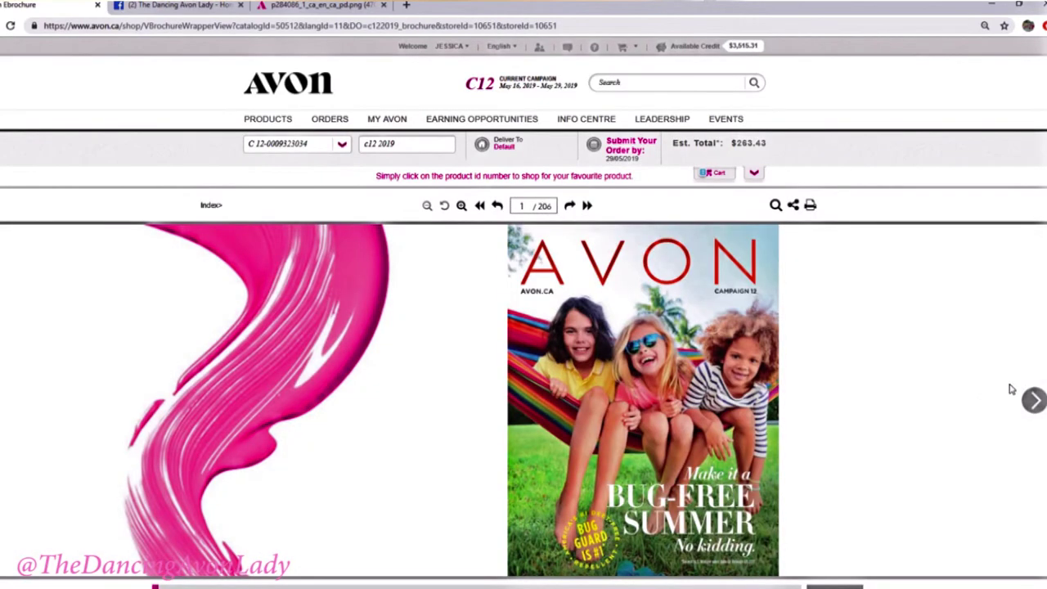
left_click(1033, 400)
left_click(1034, 400)
left_click(1034, 400)
left_click(1034, 400)
left_click(1034, 400)
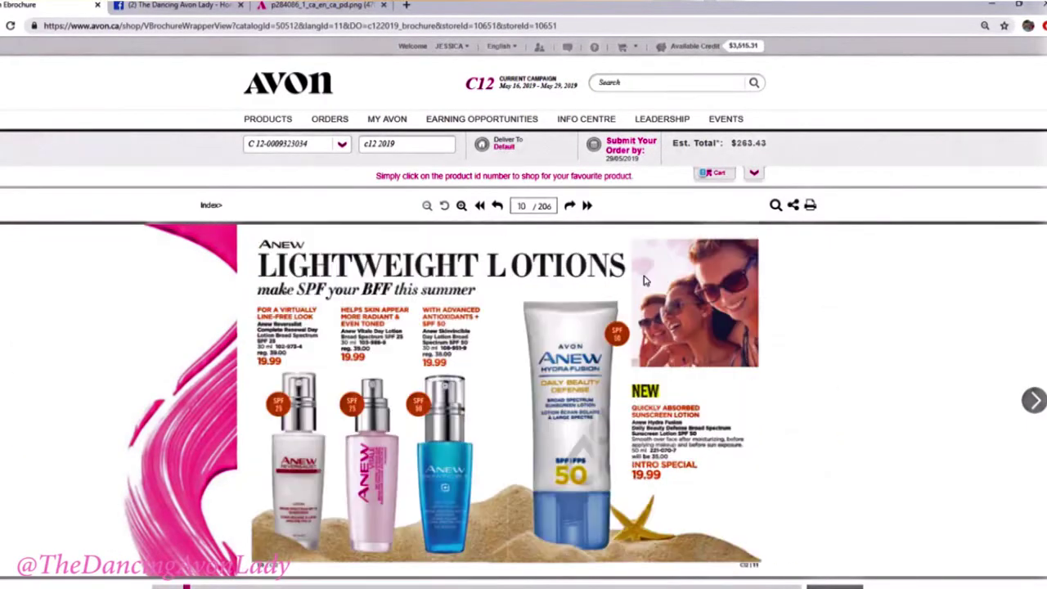
left_click(286, 94)
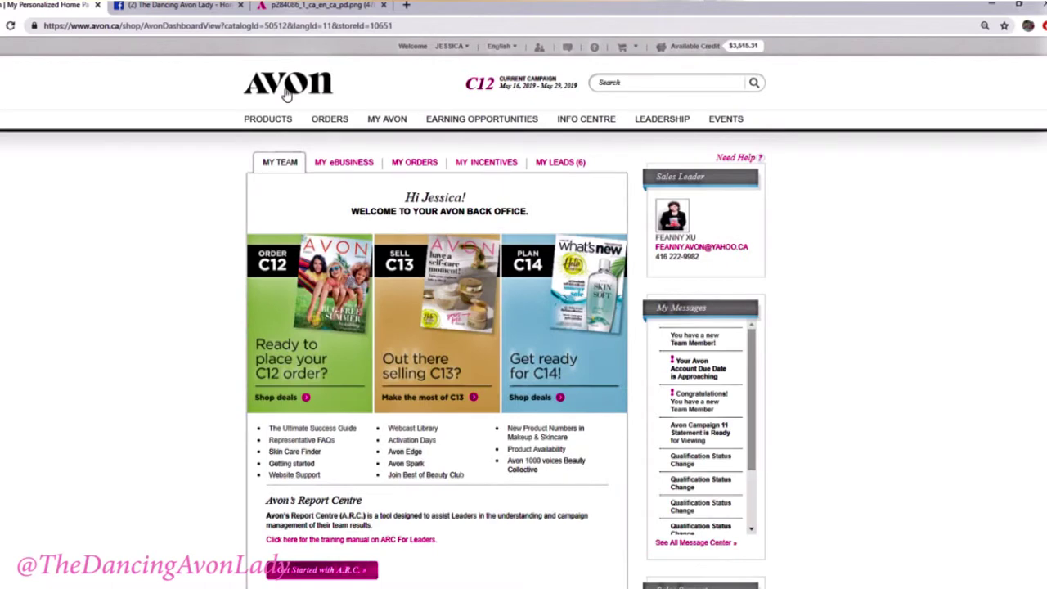